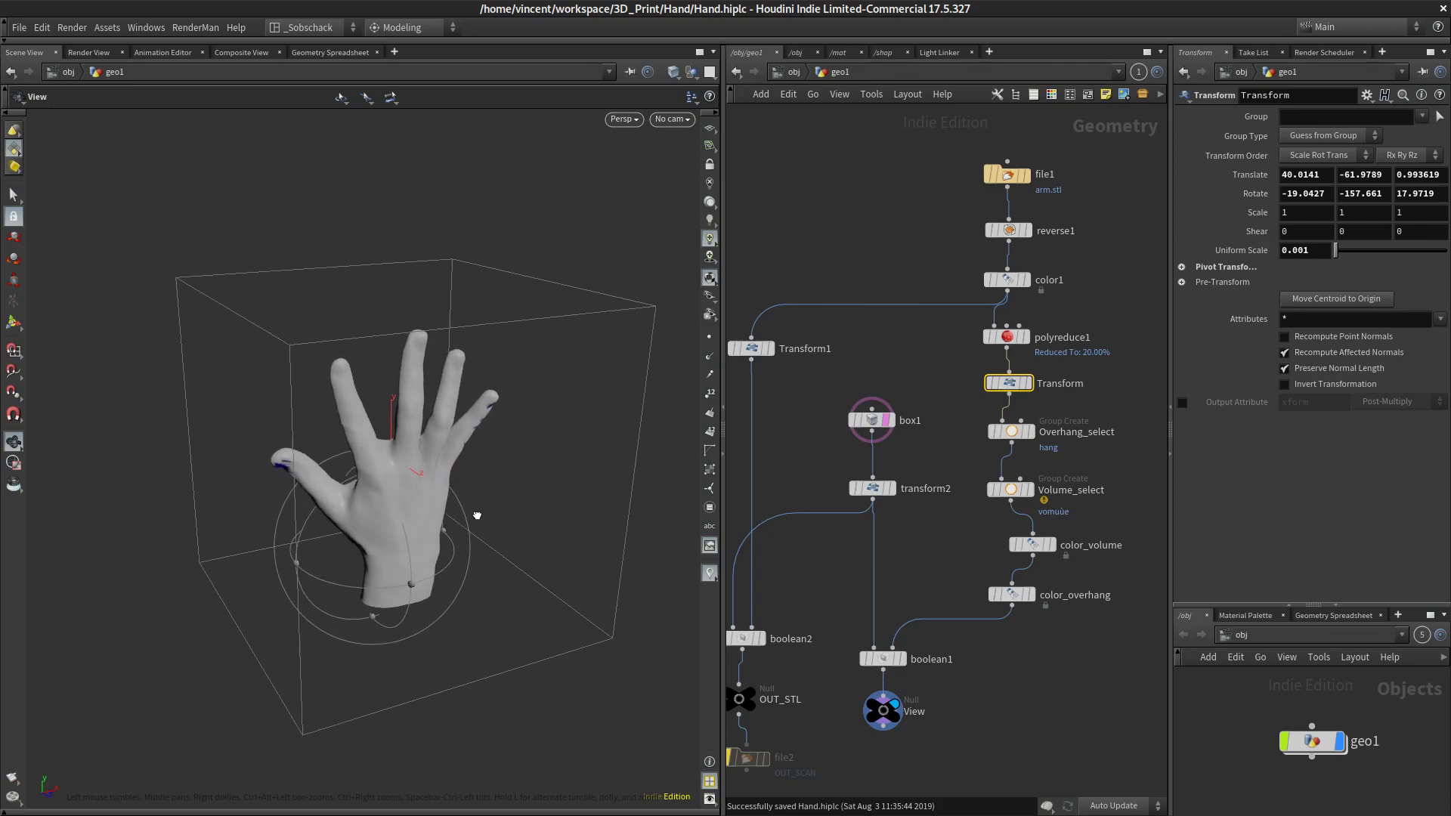
Examine the hand model and its blue overhang areas inside the print-volume box from several sides.
key(Return)
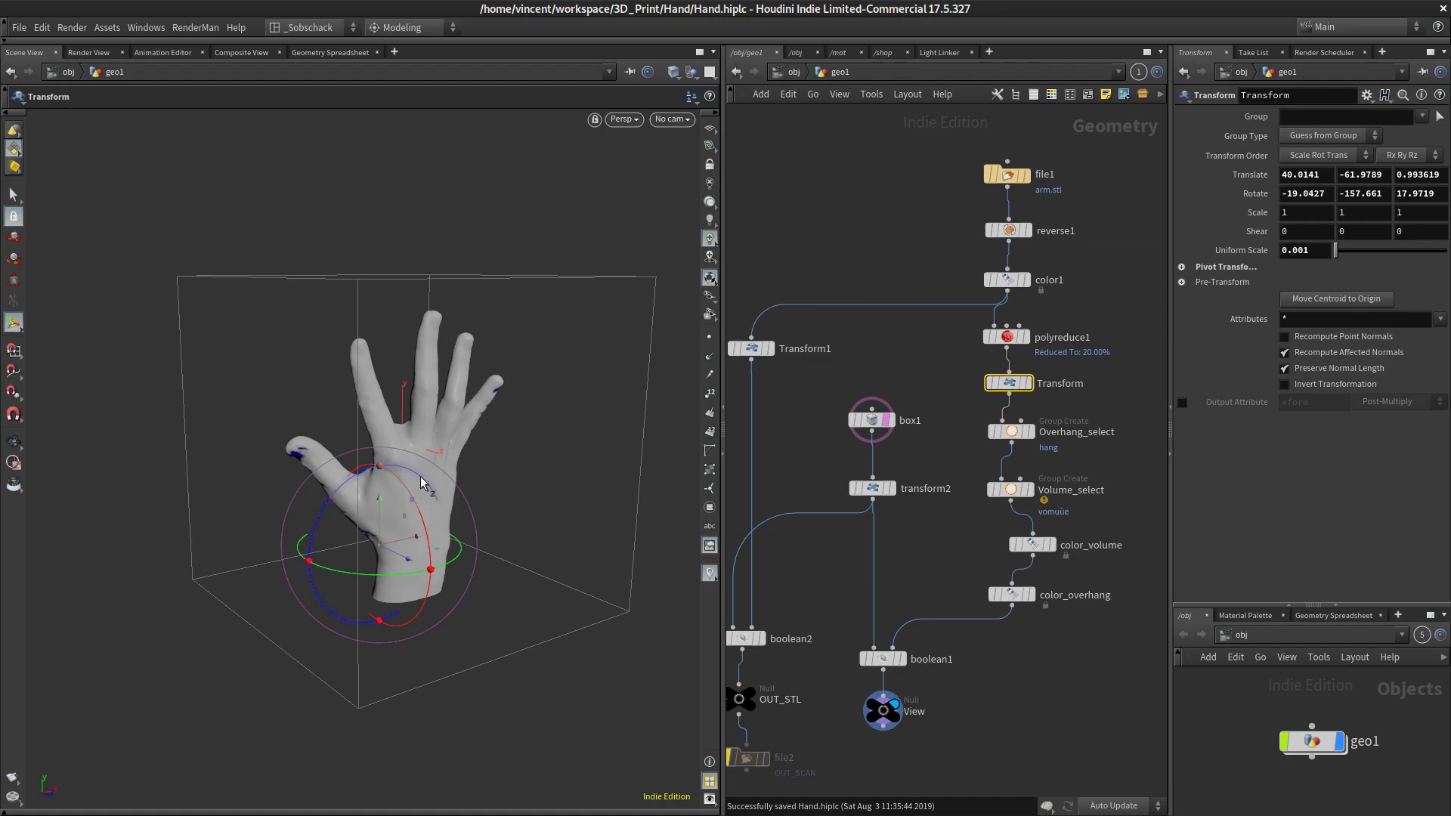
key(Escape)
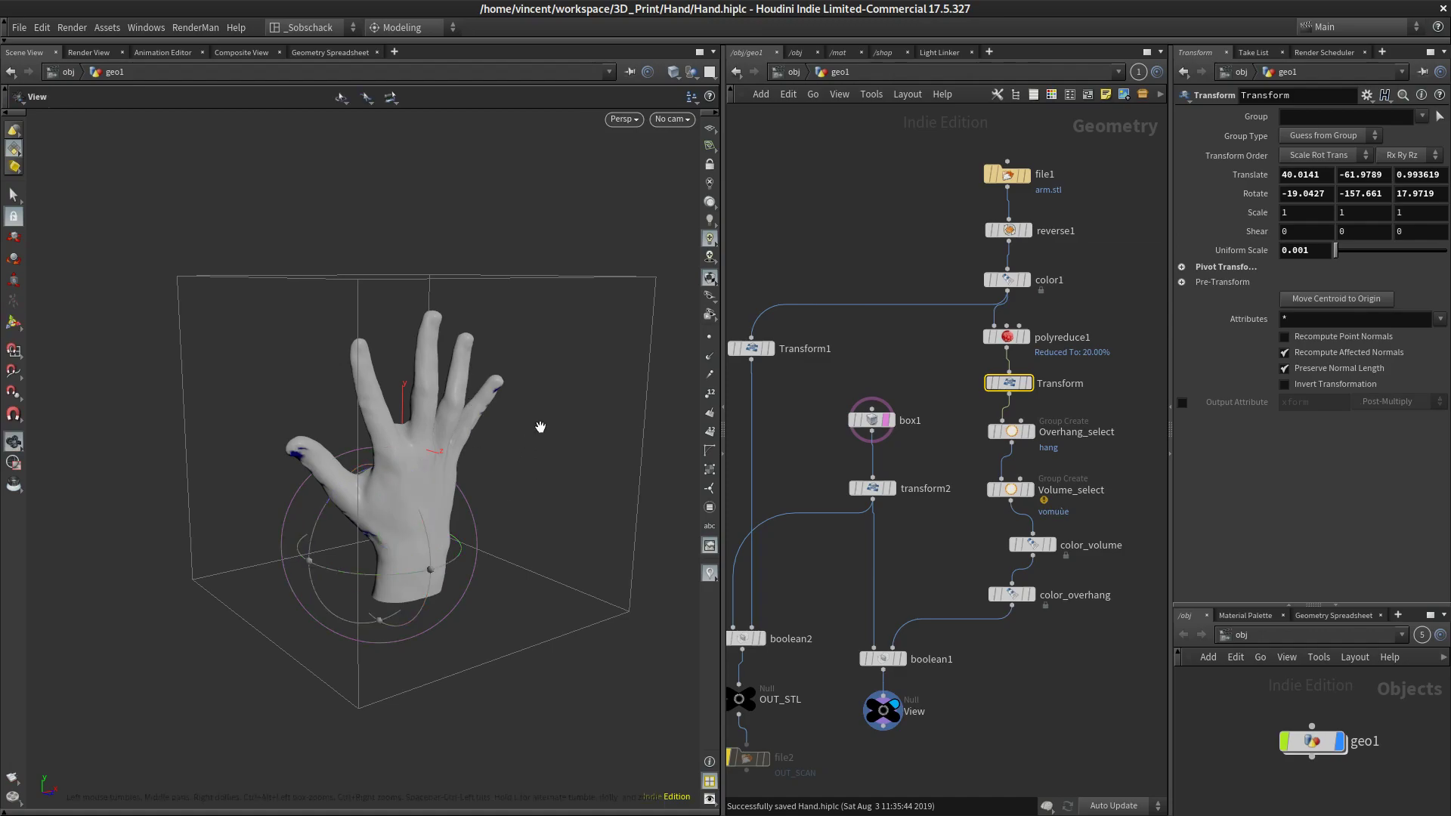
drag(510, 502, 508, 462)
key(Escape)
drag(432, 547, 470, 559)
key(Escape)
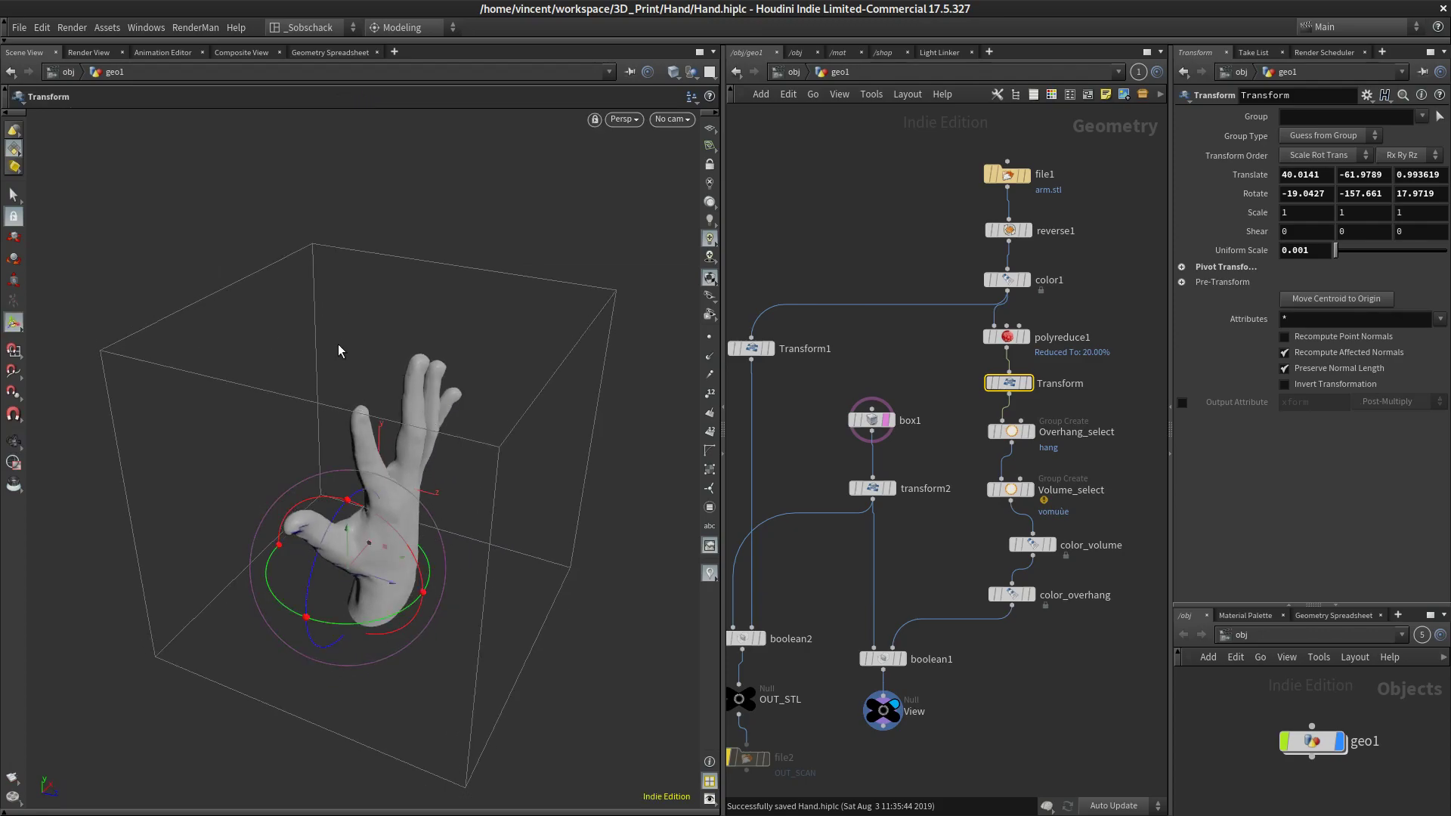
key(Escape)
drag(542, 587, 604, 531)
key(Return)
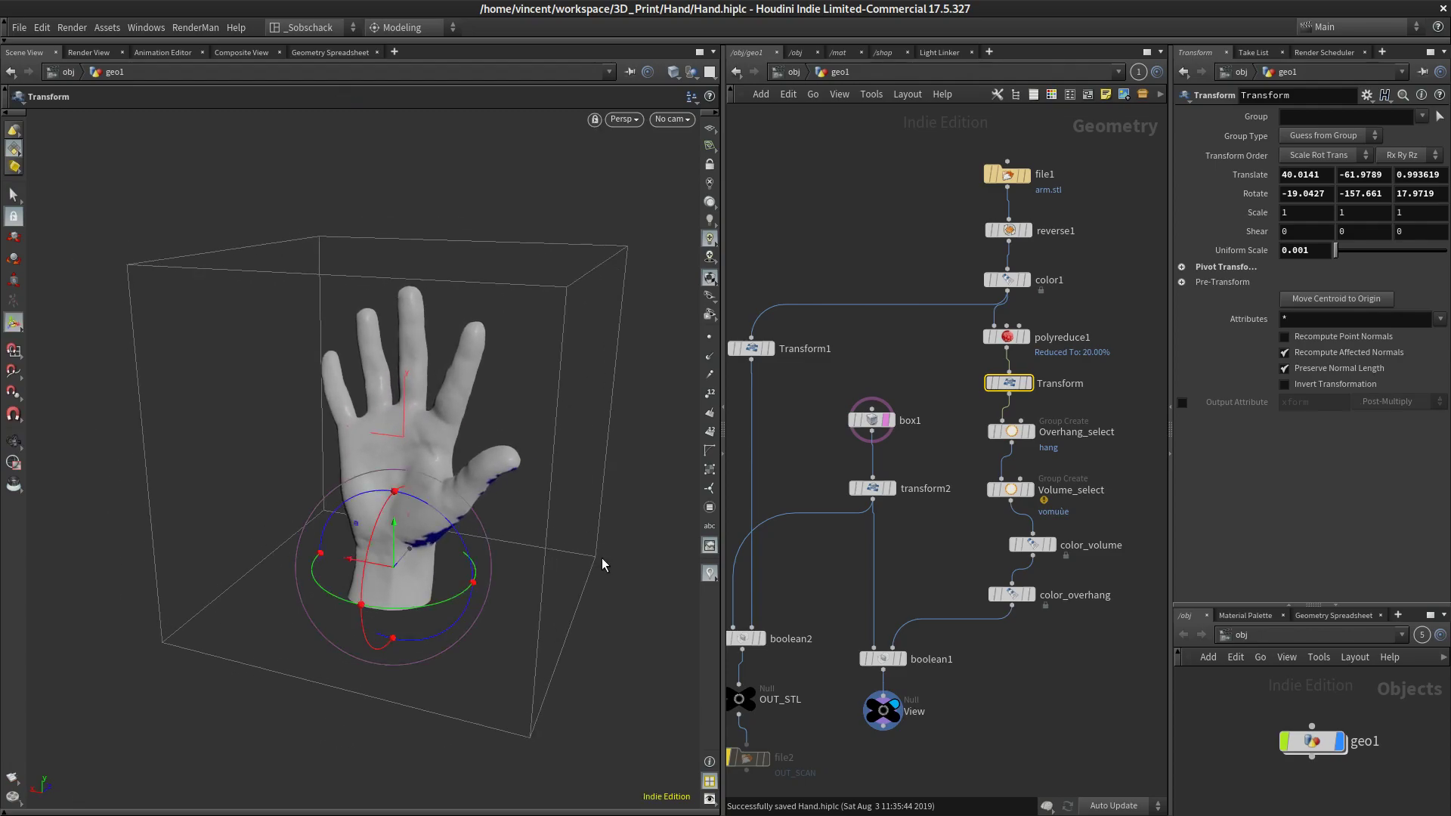
key(Escape)
drag(601, 558, 578, 467)
middle_drag(578, 467, 570, 430)
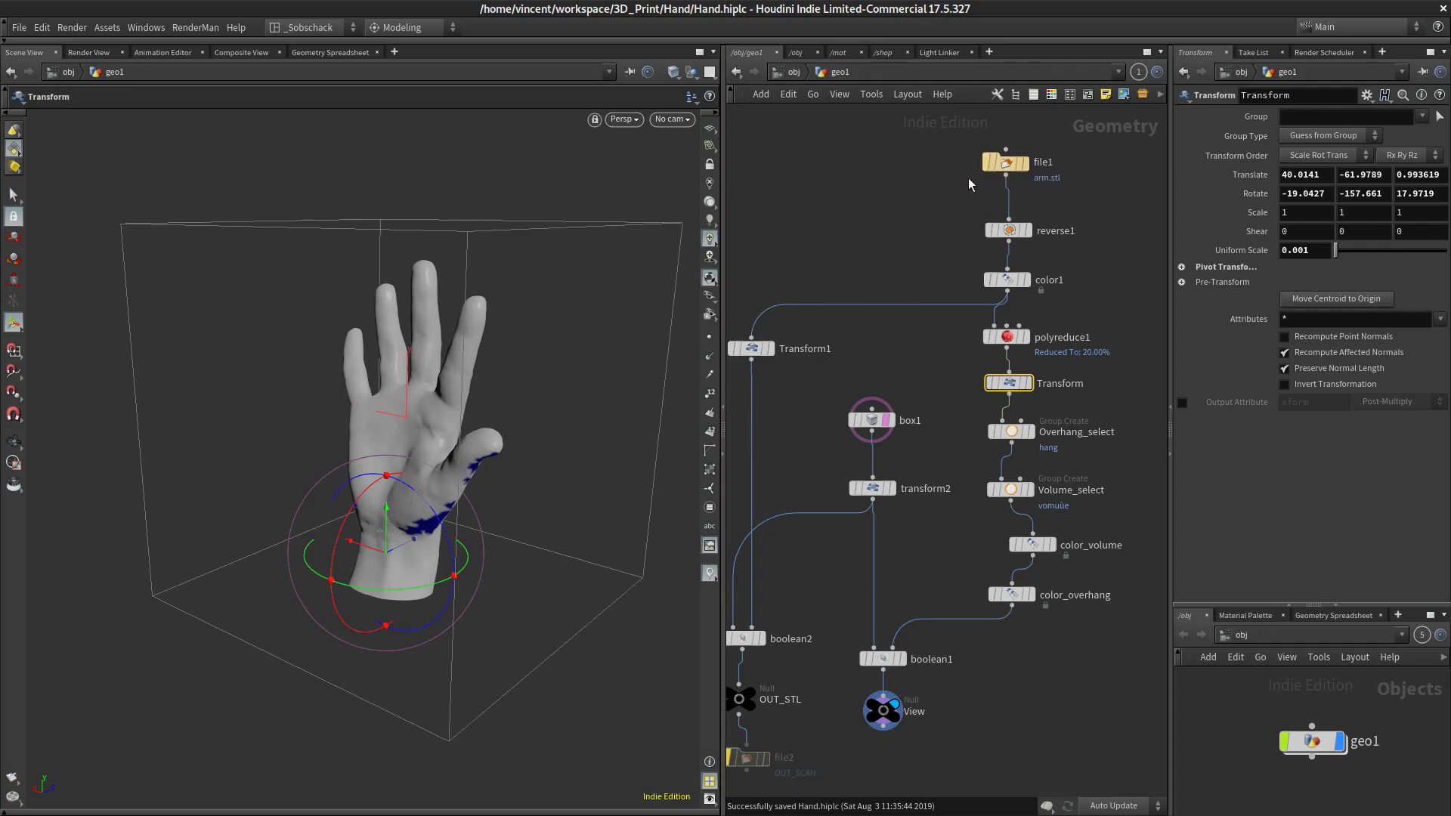
key(Escape)
drag(551, 485, 425, 588)
drag(484, 530, 510, 458)
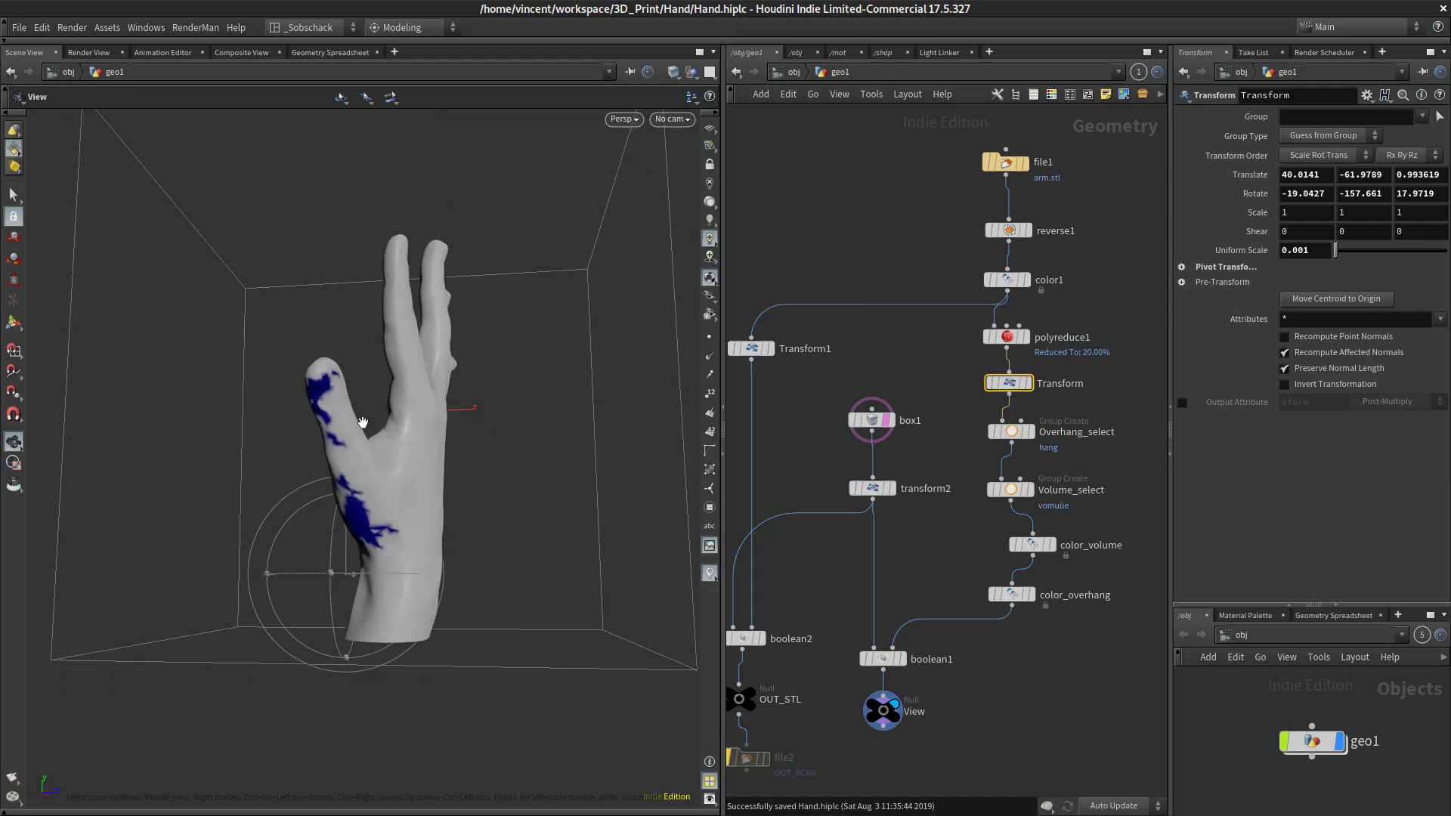
Rotate the hand with the Transform node to about -22.2, -158.7, 19.2.
key(Escape)
drag(530, 523, 161, 474)
key(Escape)
mouse_move(445, 520)
mouse_down()
mouse_move(456, 528)
mouse_move(447, 511)
mouse_up()
key(space)
drag(191, 567, 367, 533)
drag(417, 411, 203, 483)
drag(436, 489, 405, 502)
key(Return)
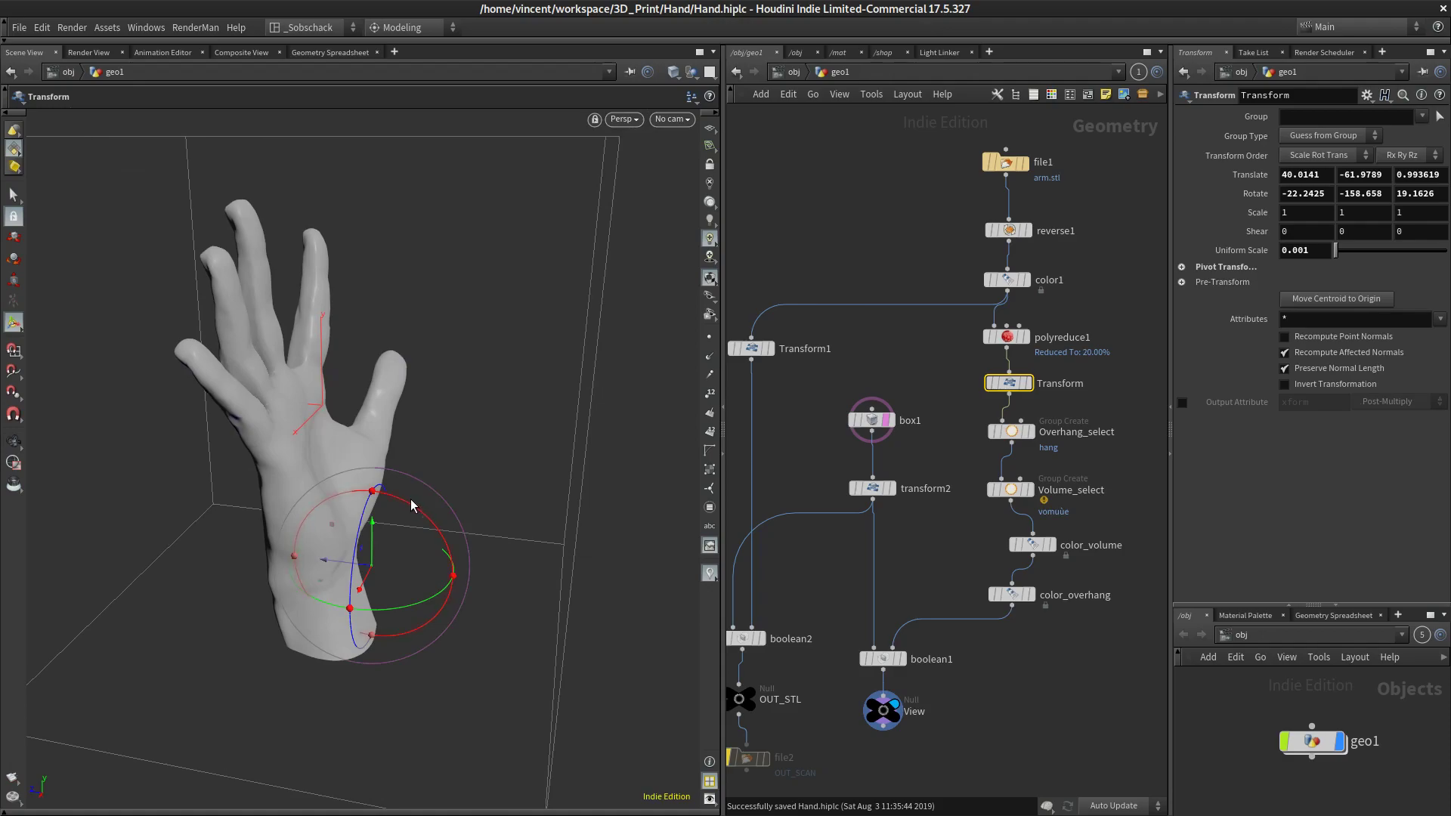
Tilt the hand with the Transform node to a rotation of about -4.7, -154.1, 12.1.
key(Escape)
drag(433, 444, 451, 429)
mouse_move(419, 484)
mouse_down()
mouse_move(432, 500)
mouse_move(235, 515)
mouse_move(486, 518)
mouse_move(414, 508)
mouse_up()
key(Escape)
key(Return)
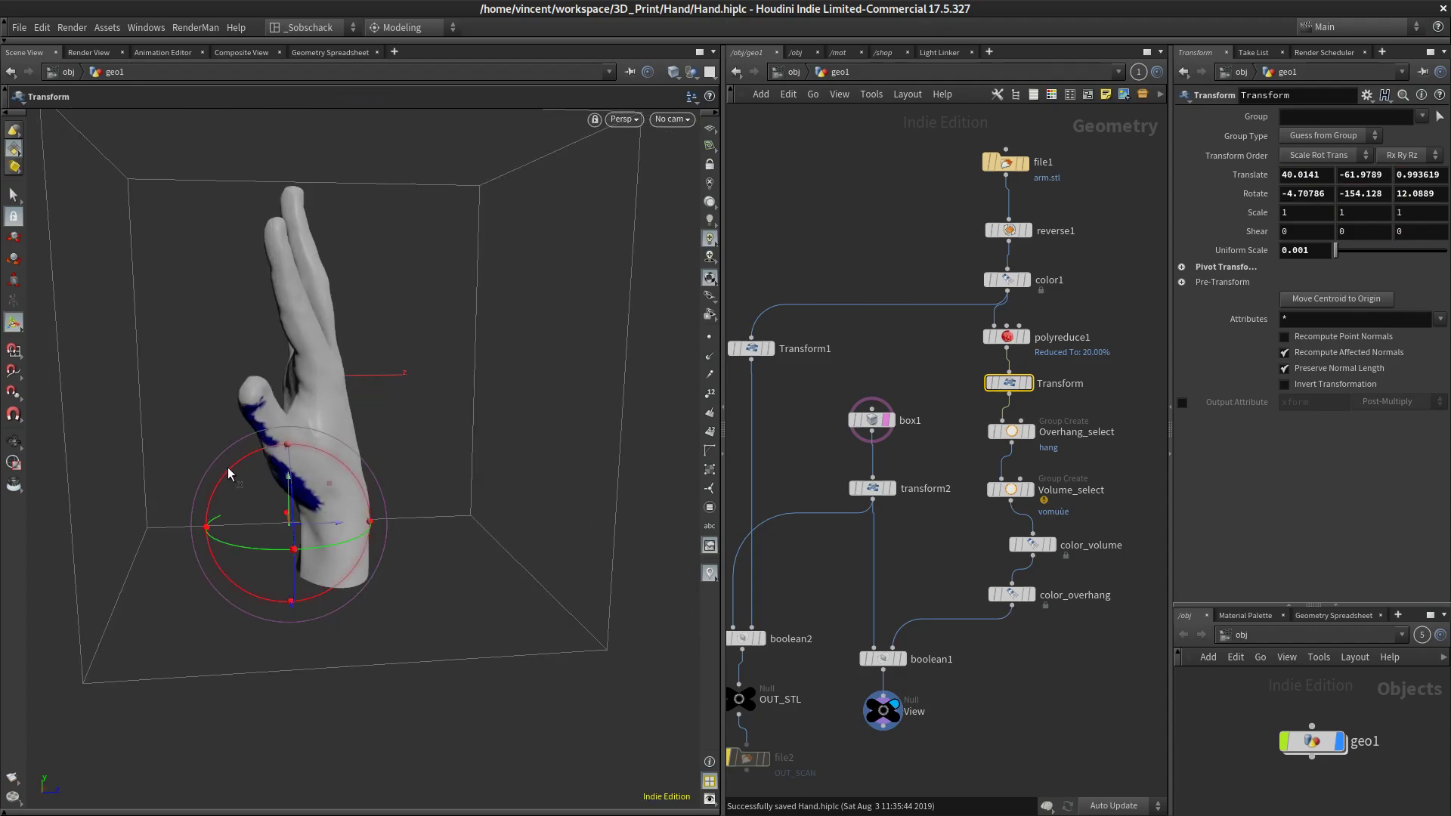
Turn the hand inside the print volume to a rotation of about 7.2, -189.5, 8.4.
drag(227, 470, 250, 472)
key(Escape)
mouse_move(249, 472)
mouse_down()
mouse_move(395, 454)
mouse_move(535, 352)
mouse_move(579, 426)
mouse_move(325, 426)
mouse_up()
drag(446, 370, 465, 479)
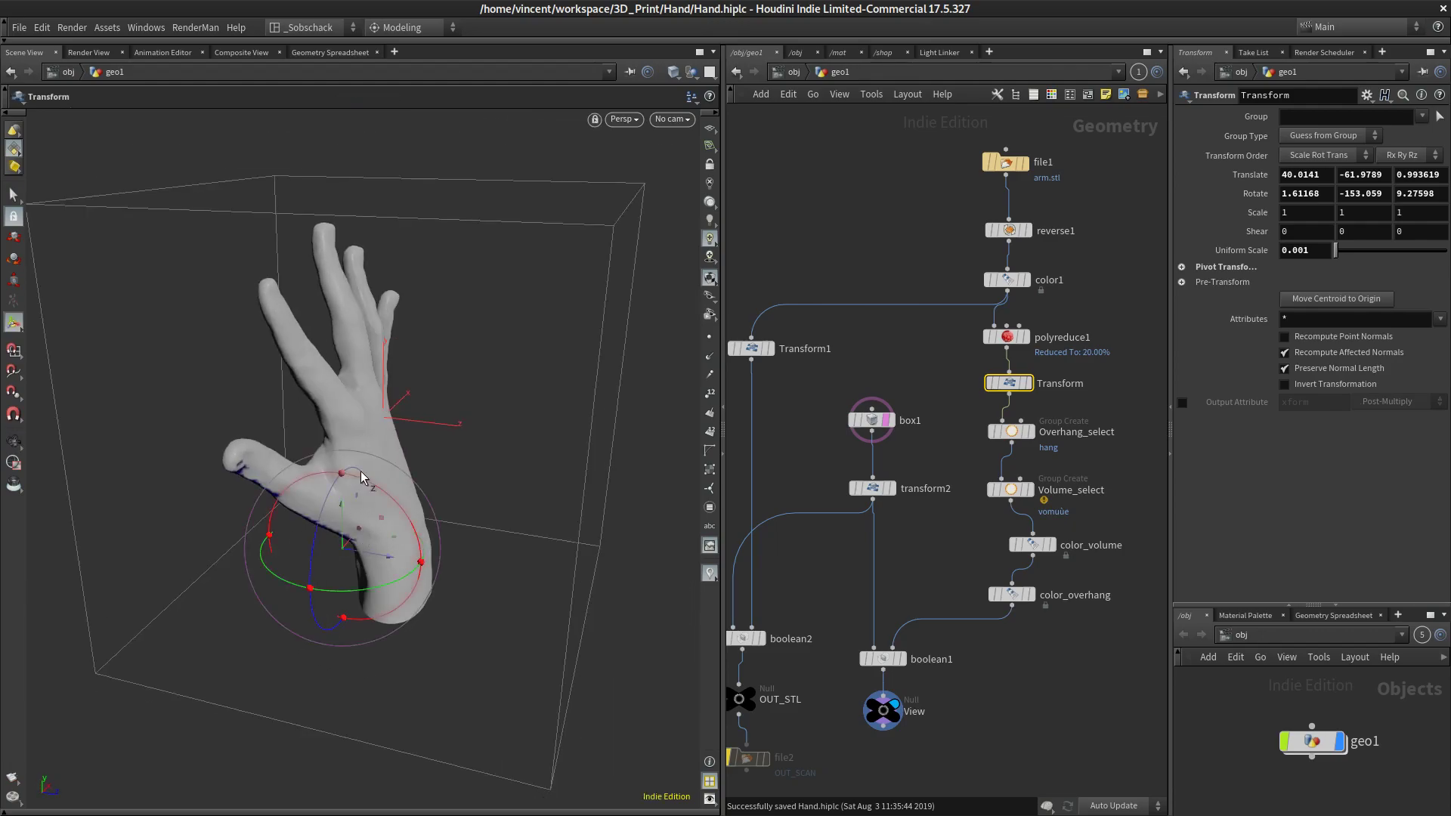
drag(395, 579, 337, 591)
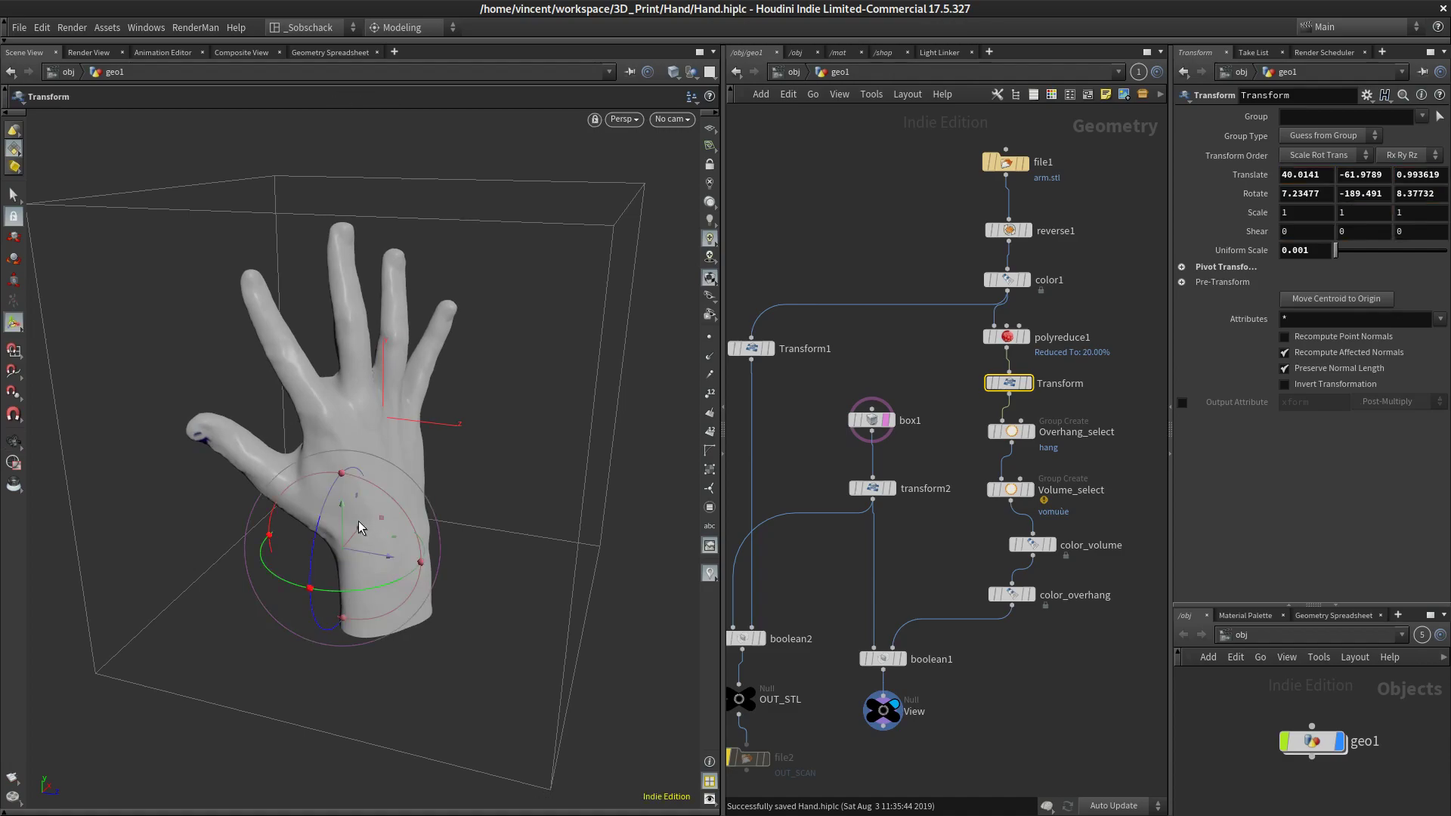
Change the transform handle's alignment and tilt the hand to a rotation of about 44.5, -182.4, 12.4.
key(Return)
key(Escape)
drag(395, 453, 463, 547)
key(m)
alt+drag(535, 489, 298, 479)
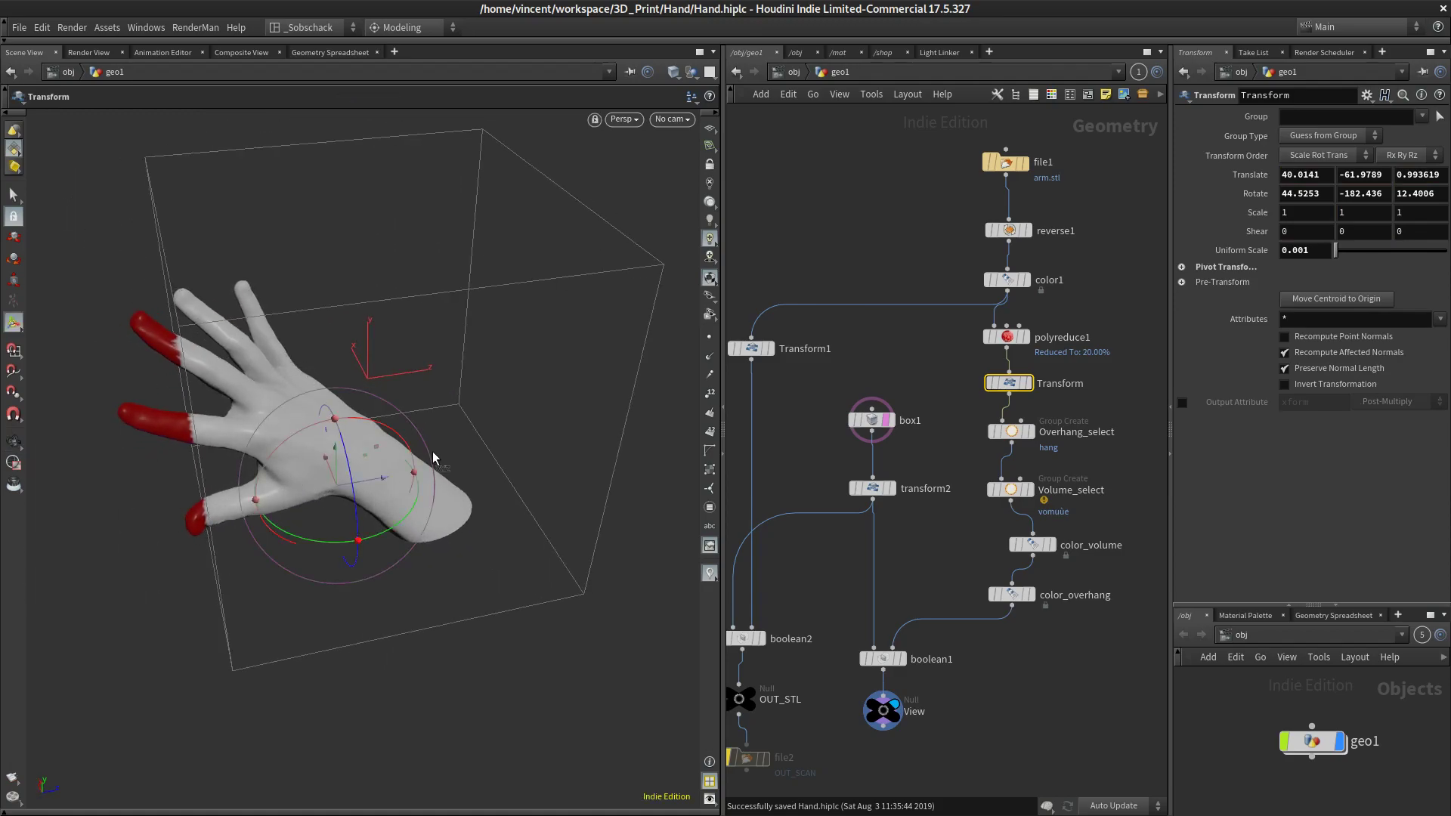
Rotate the tilted hand further to about 47.6, -205.7, 12.7 and check it from below.
alt+drag(458, 482, 414, 427)
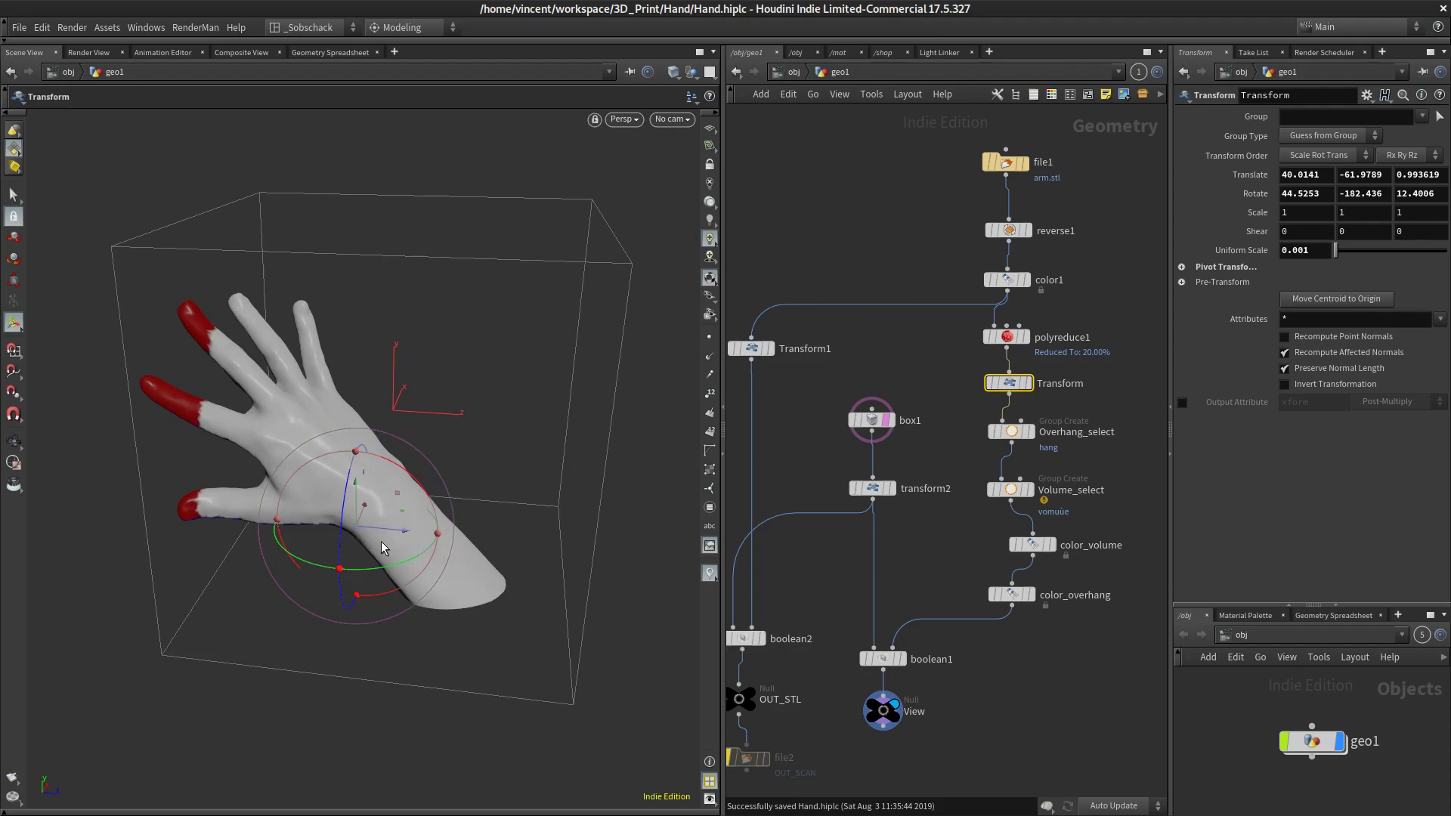
drag(390, 565, 353, 564)
drag(399, 470, 425, 390)
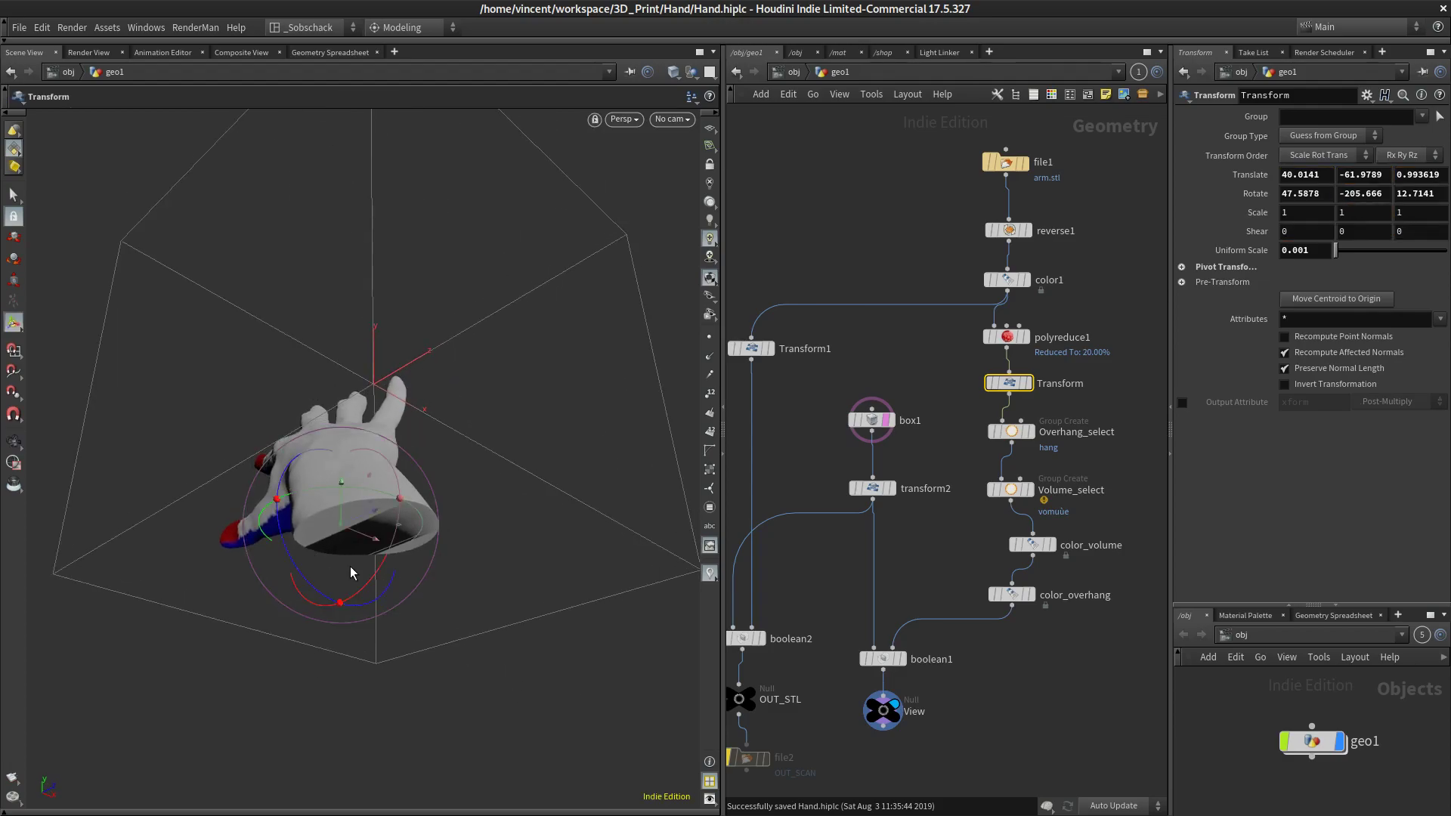
Align the transform handle to View and rotate the hand to about 30.2, -191.5, -10.3.
right_click(344, 527)
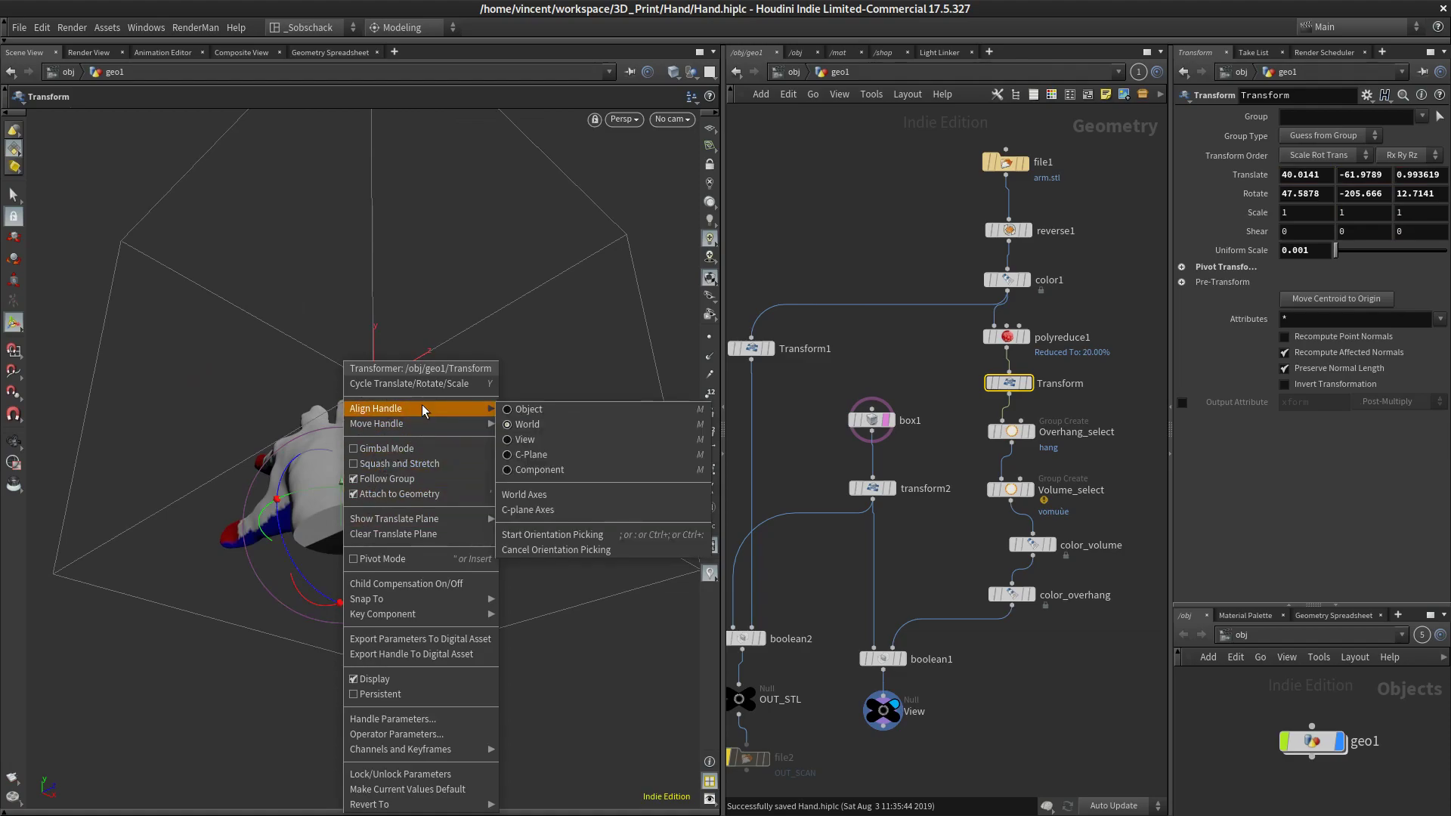
mouse_move(458, 407)
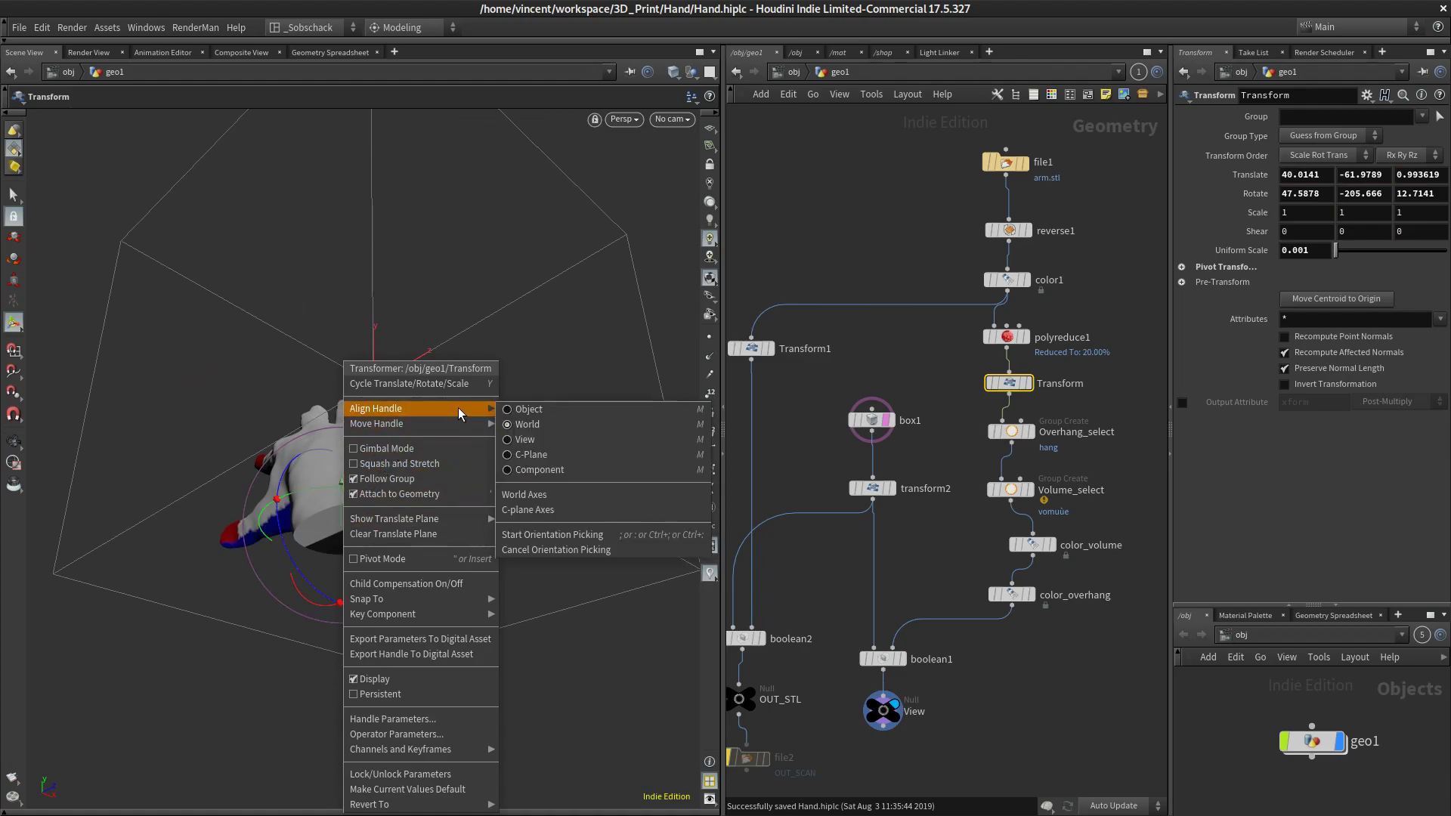
click(553, 442)
drag(383, 458, 461, 476)
key(Escape)
alt+right_drag(460, 476, 421, 431)
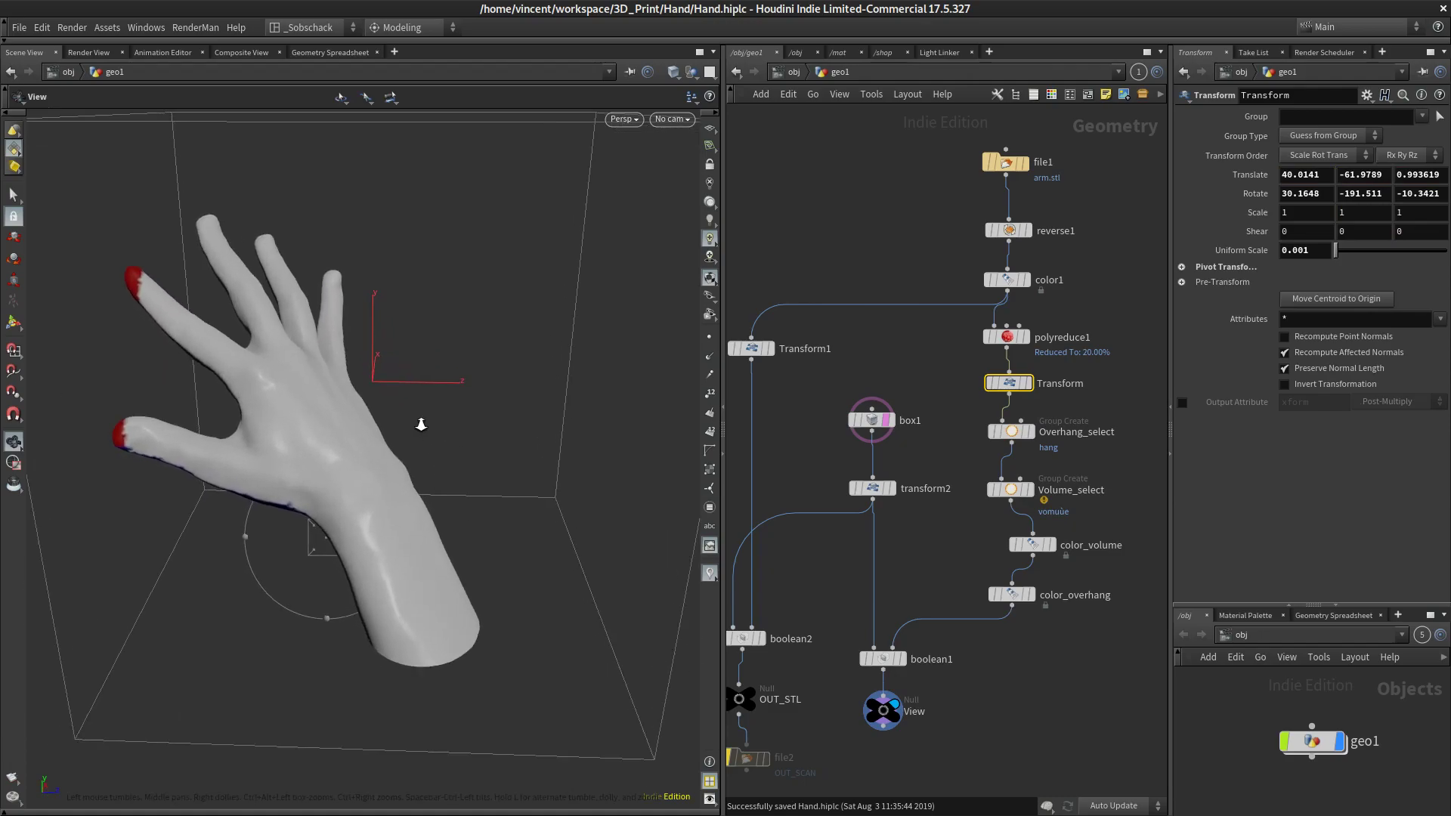
Move the hand fully inside the print volume, to a translation of about 39.9988, -61.9789, 1.03345.
alt+drag(421, 431, 408, 537)
alt+right_drag(408, 537, 297, 538)
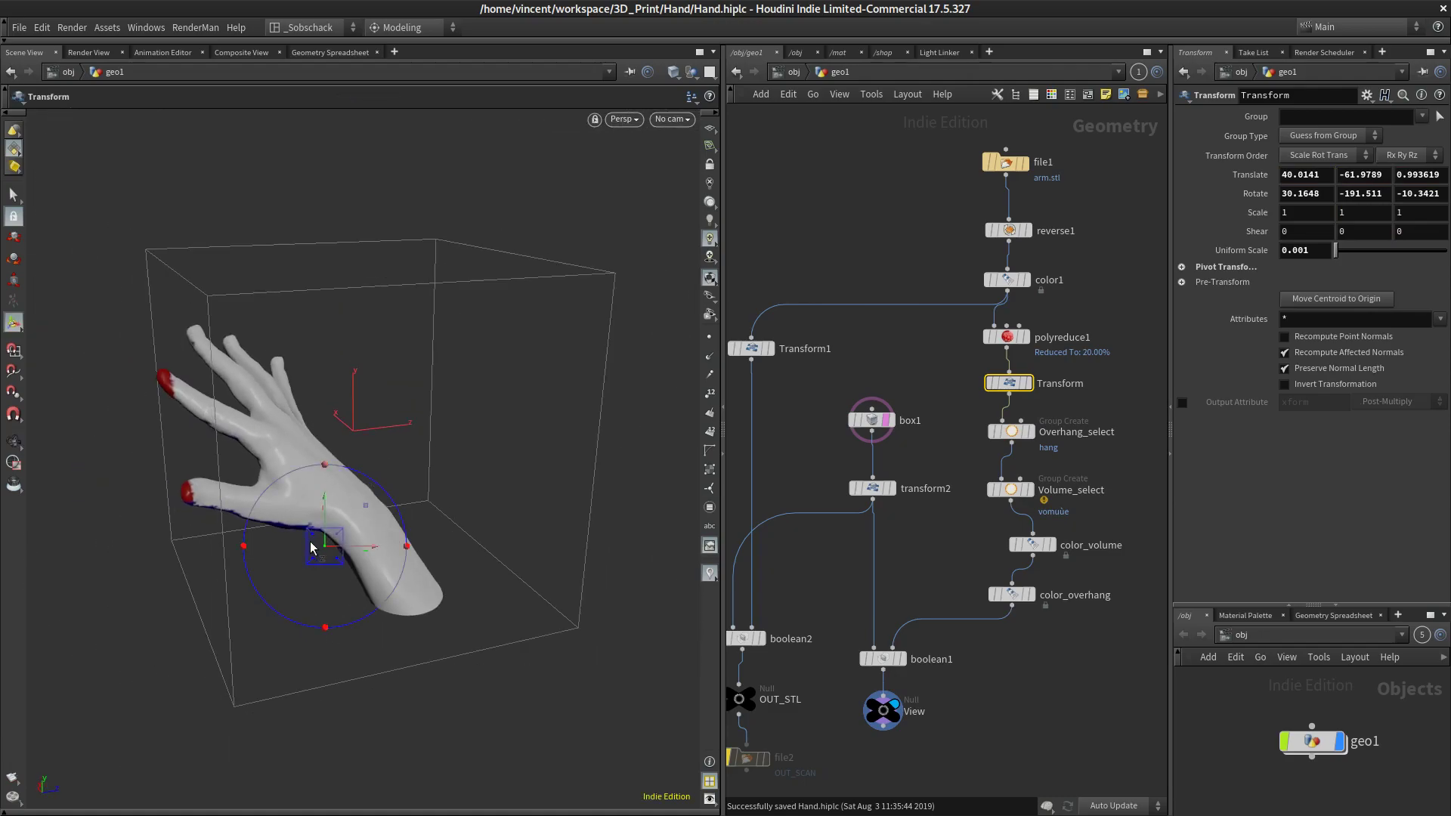
drag(360, 550, 415, 550)
alt+drag(446, 529, 489, 498)
alt+right_drag(489, 499, 464, 437)
alt+drag(463, 437, 492, 458)
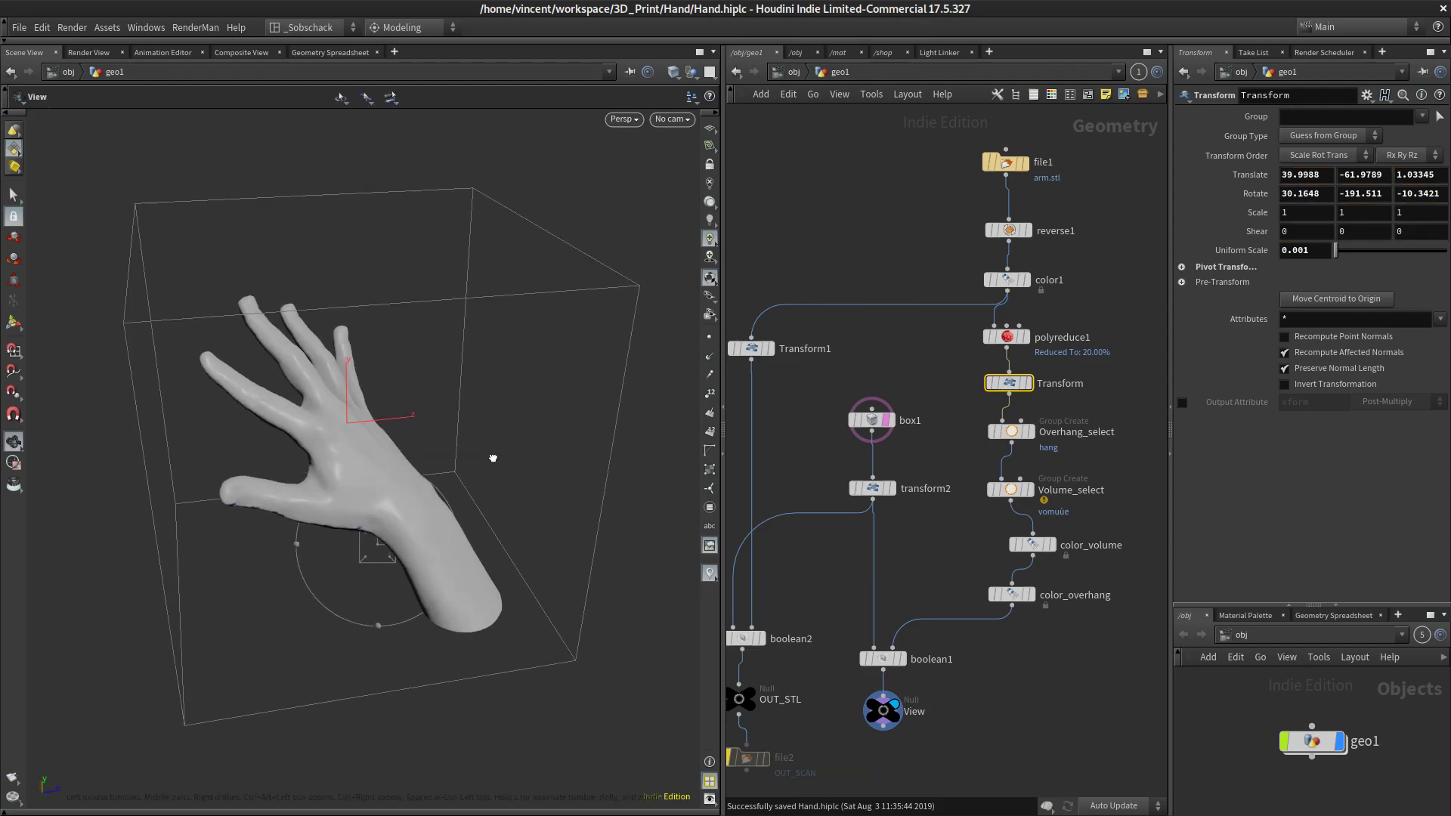
drag(421, 551, 367, 532)
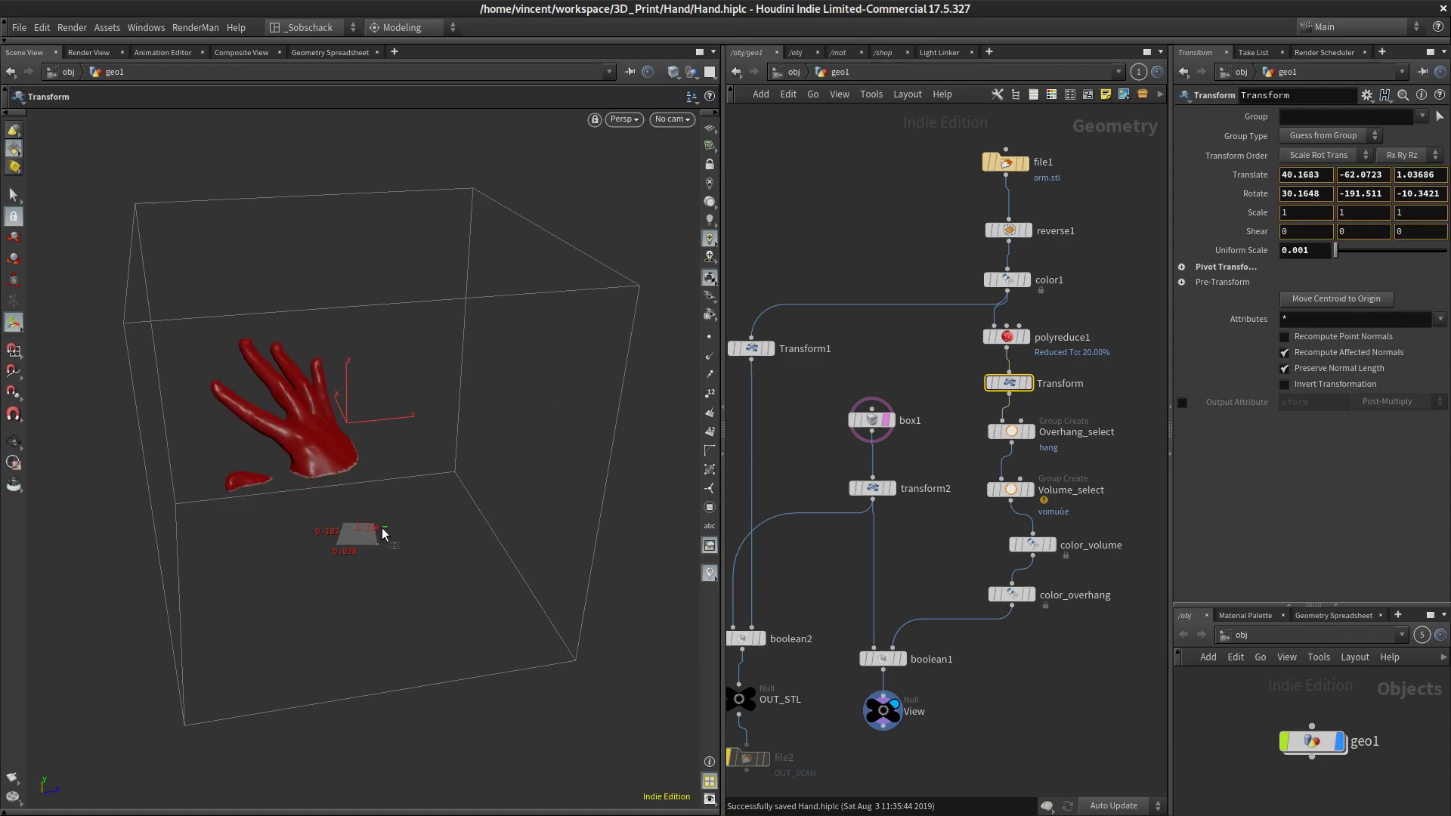
key(Escape)
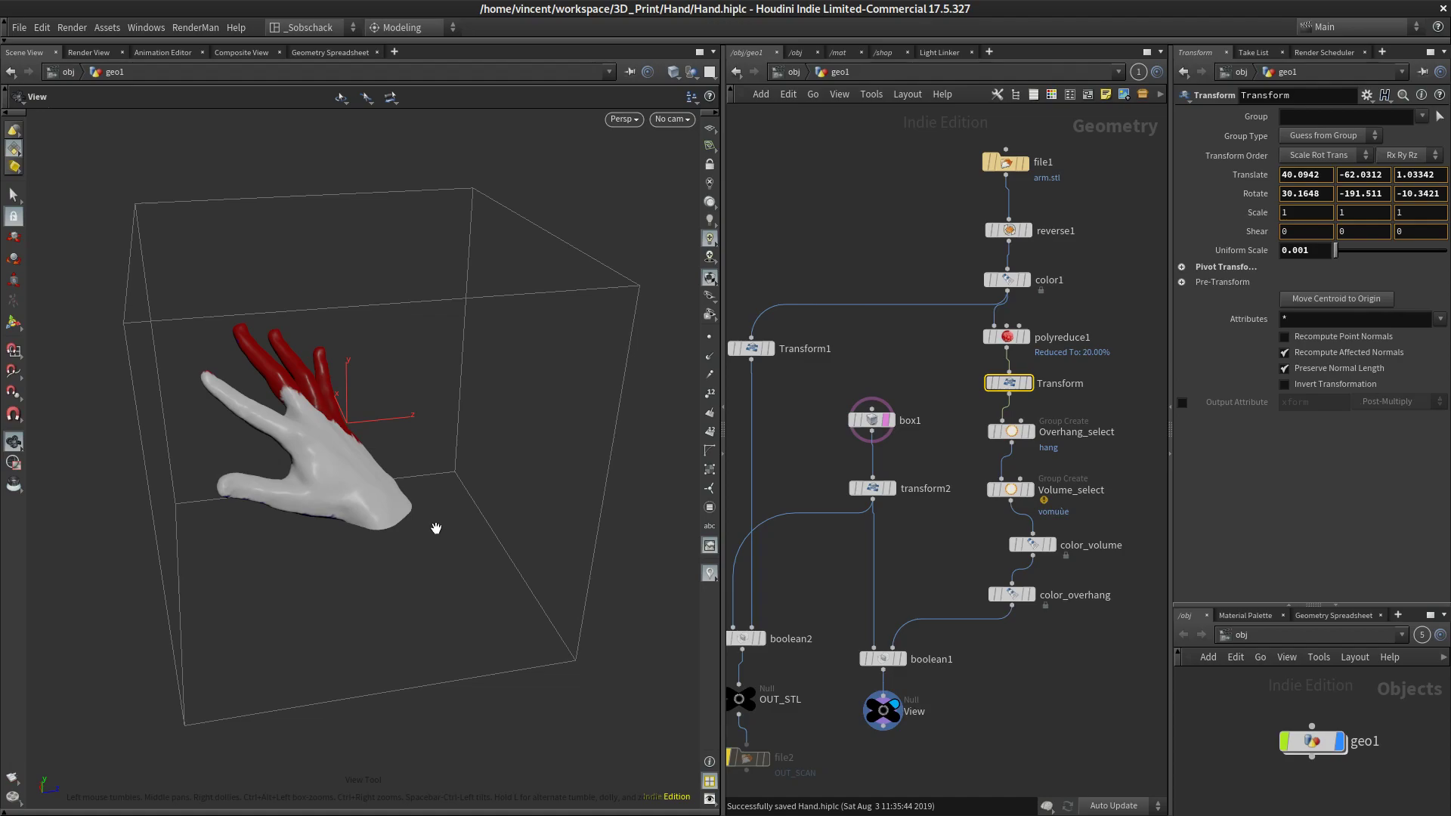
key(ctrl+z)
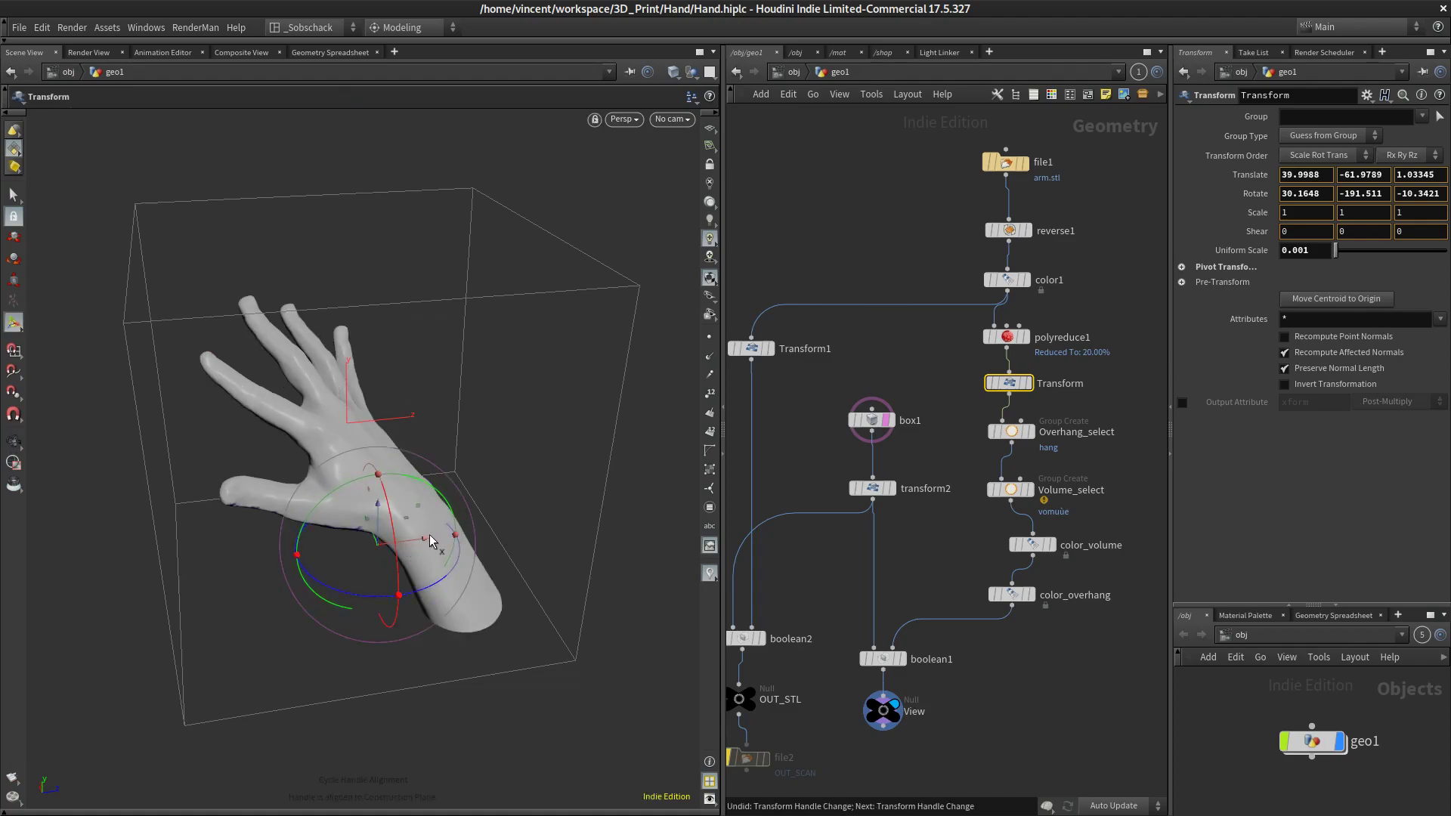
Shift the hand along Z to a translation of about 1.02515 and inspect the overhangs on its palm side.
drag(416, 541, 401, 297)
key(Escape)
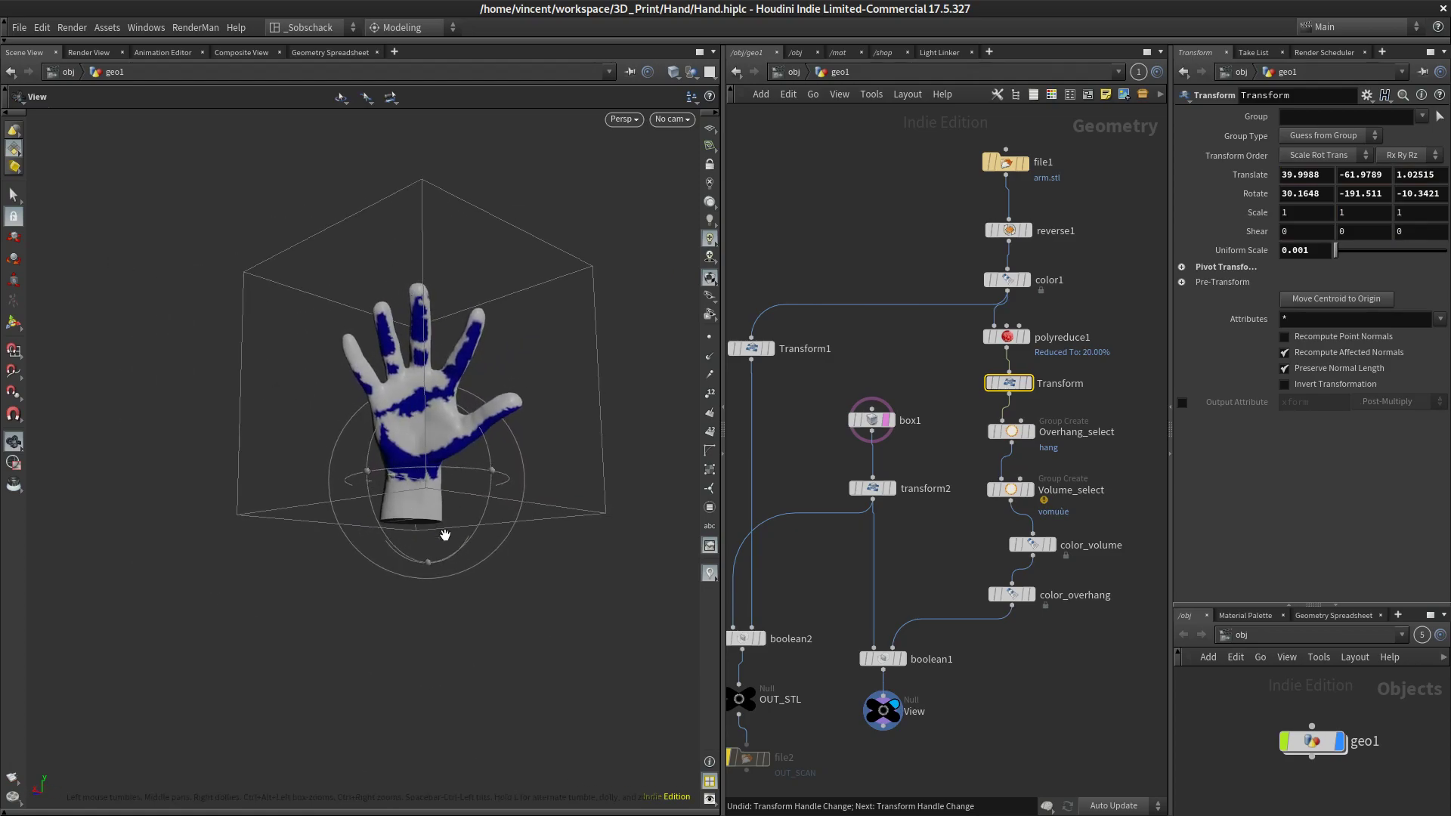
Examine the preview branch of the node network, from polyreduce1 through the overhang and volume selections to the View null.
middle_drag(986, 666, 1046, 688)
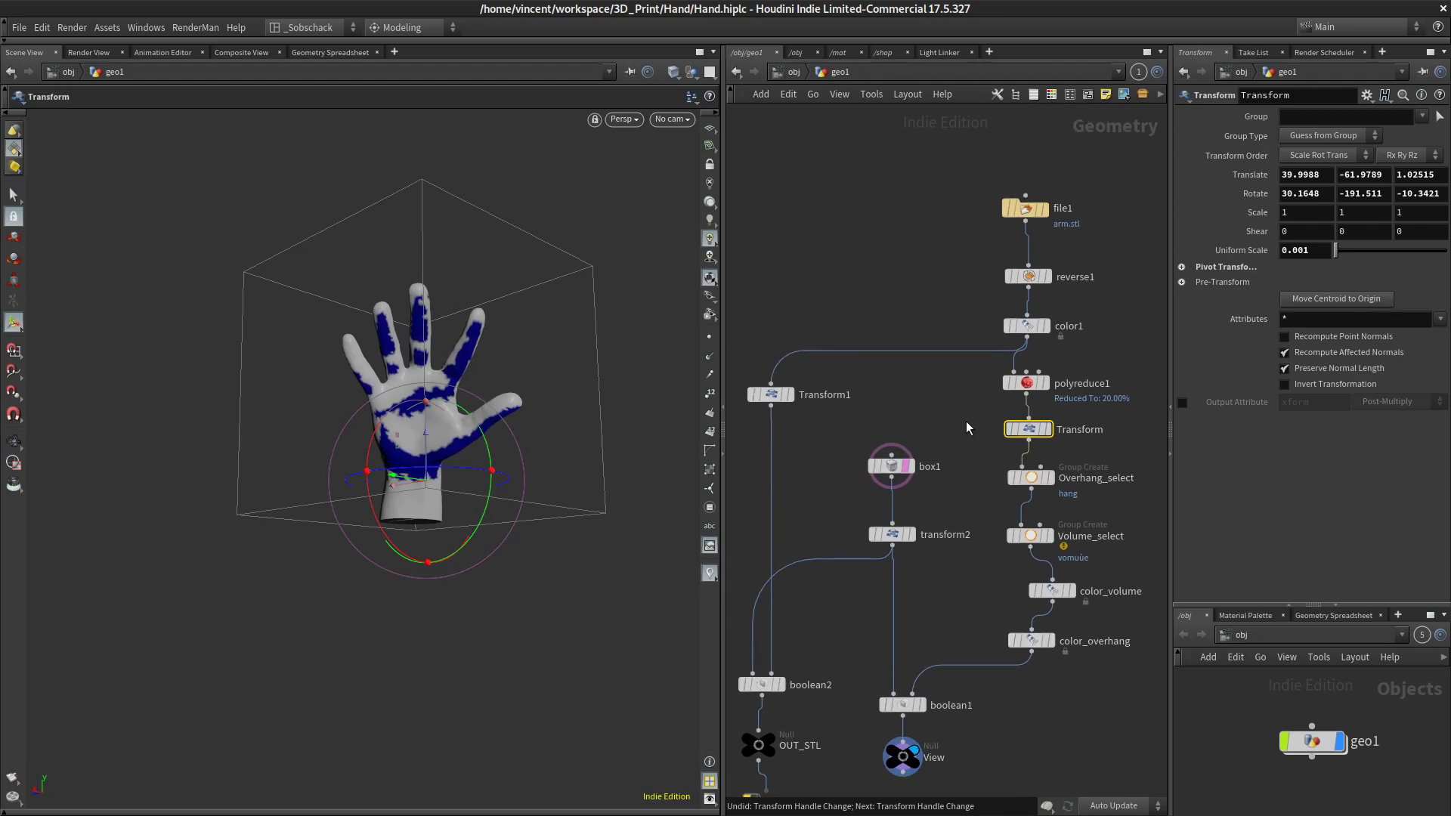
middle_drag(961, 386, 956, 324)
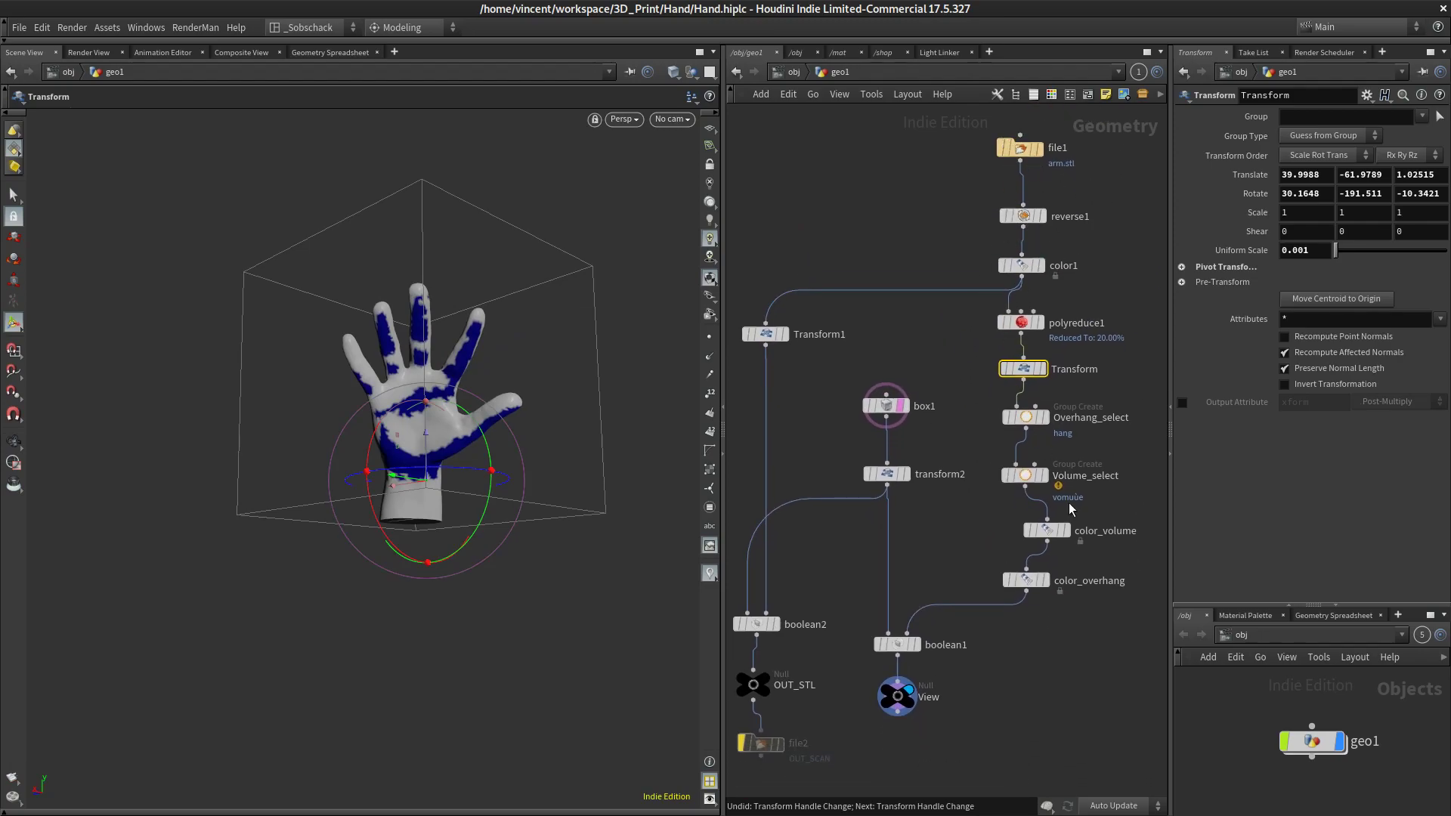
middle_drag(1025, 695, 1040, 645)
scroll(937, 631, up, 3)
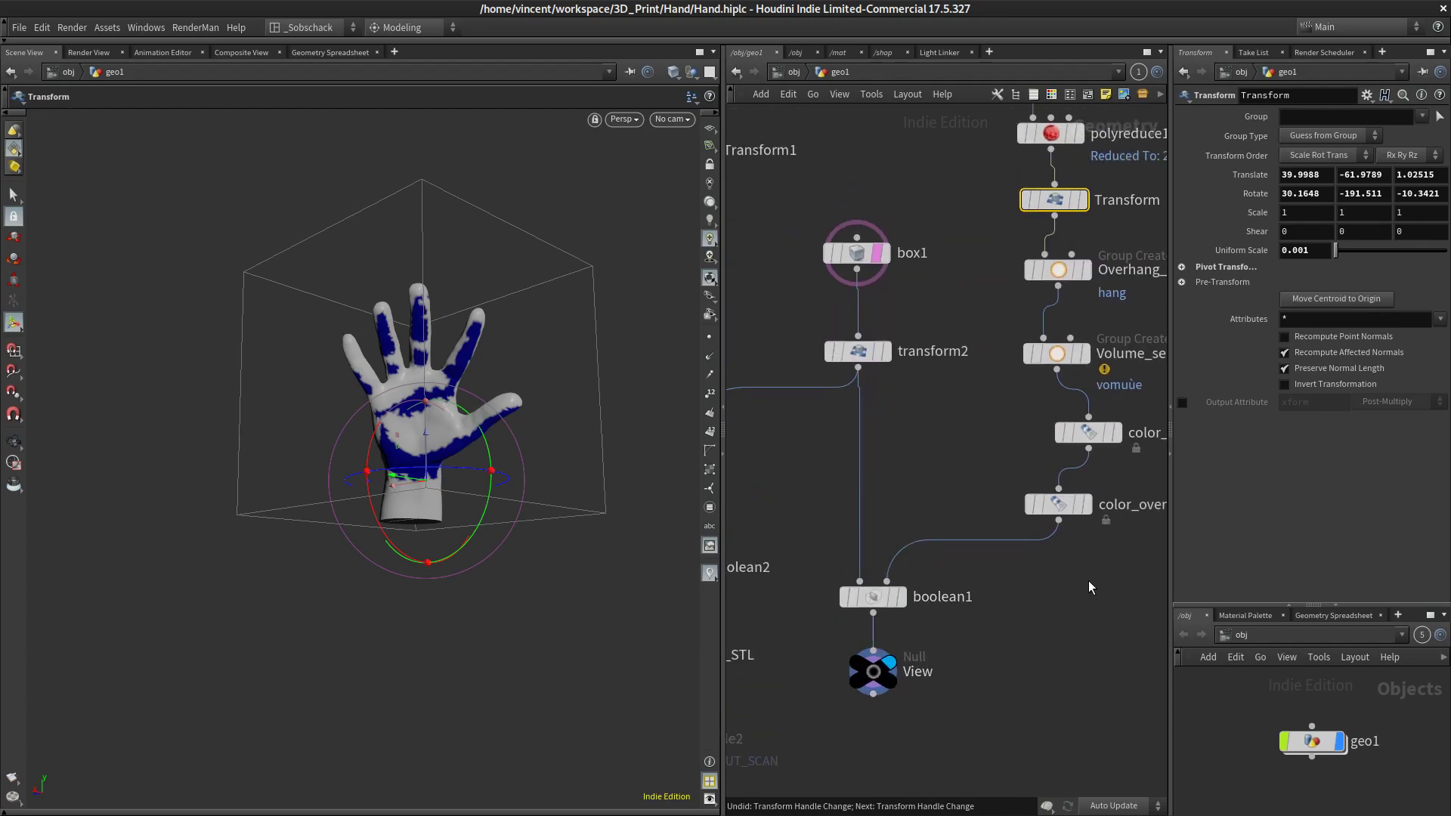
middle_drag(1088, 587, 1066, 632)
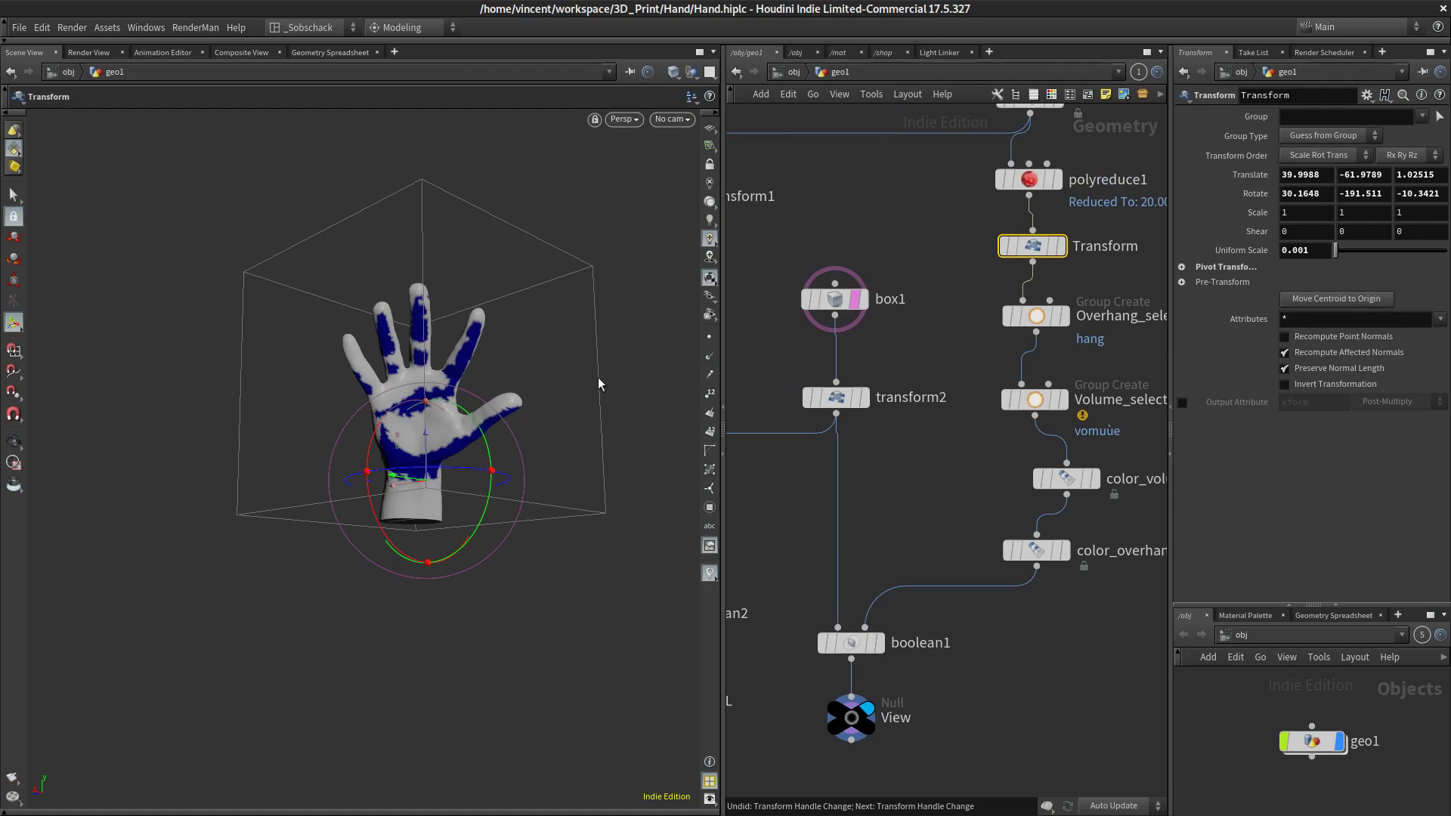
middle_drag(999, 650, 955, 715)
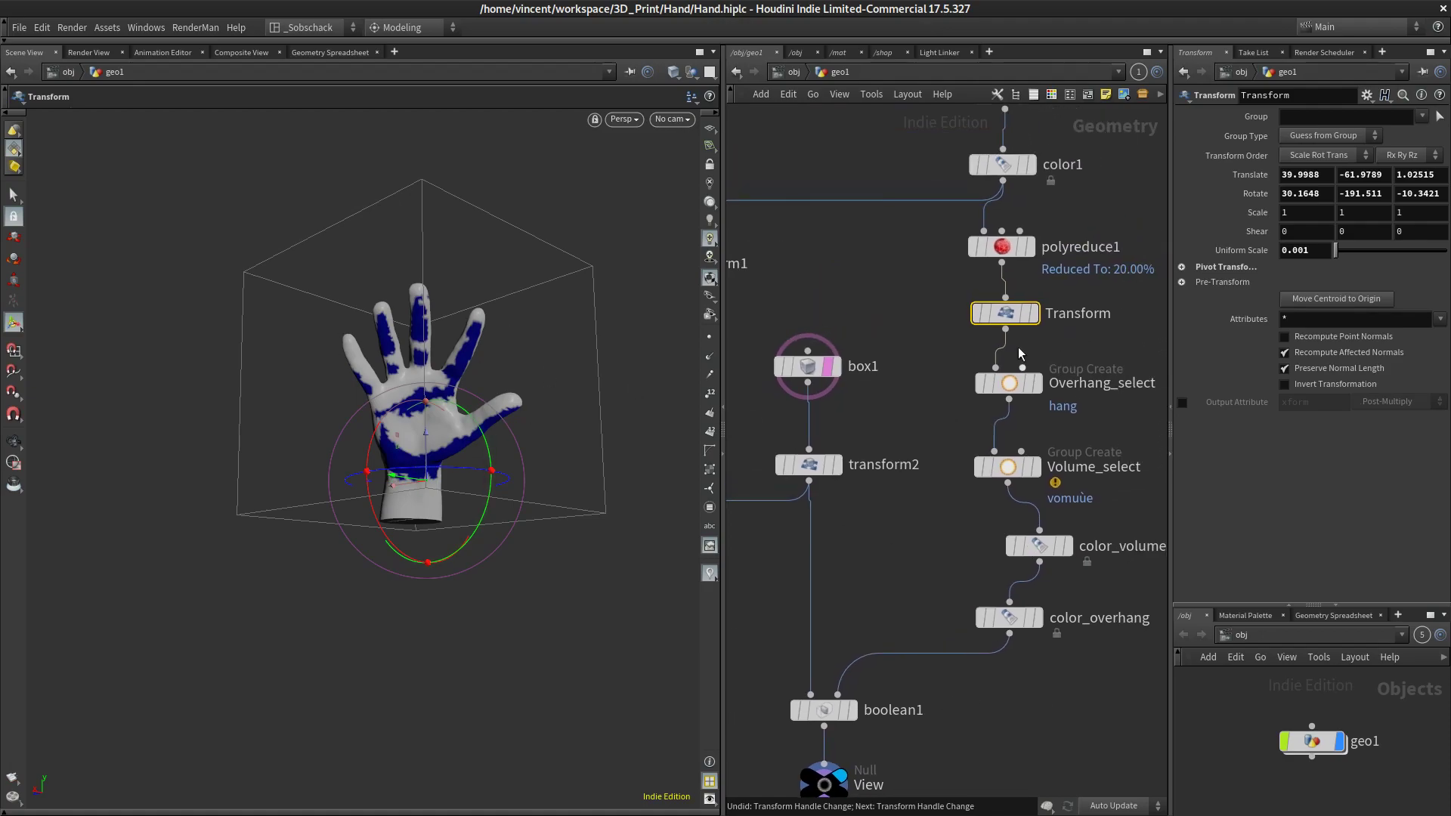
middle_drag(933, 529, 1008, 360)
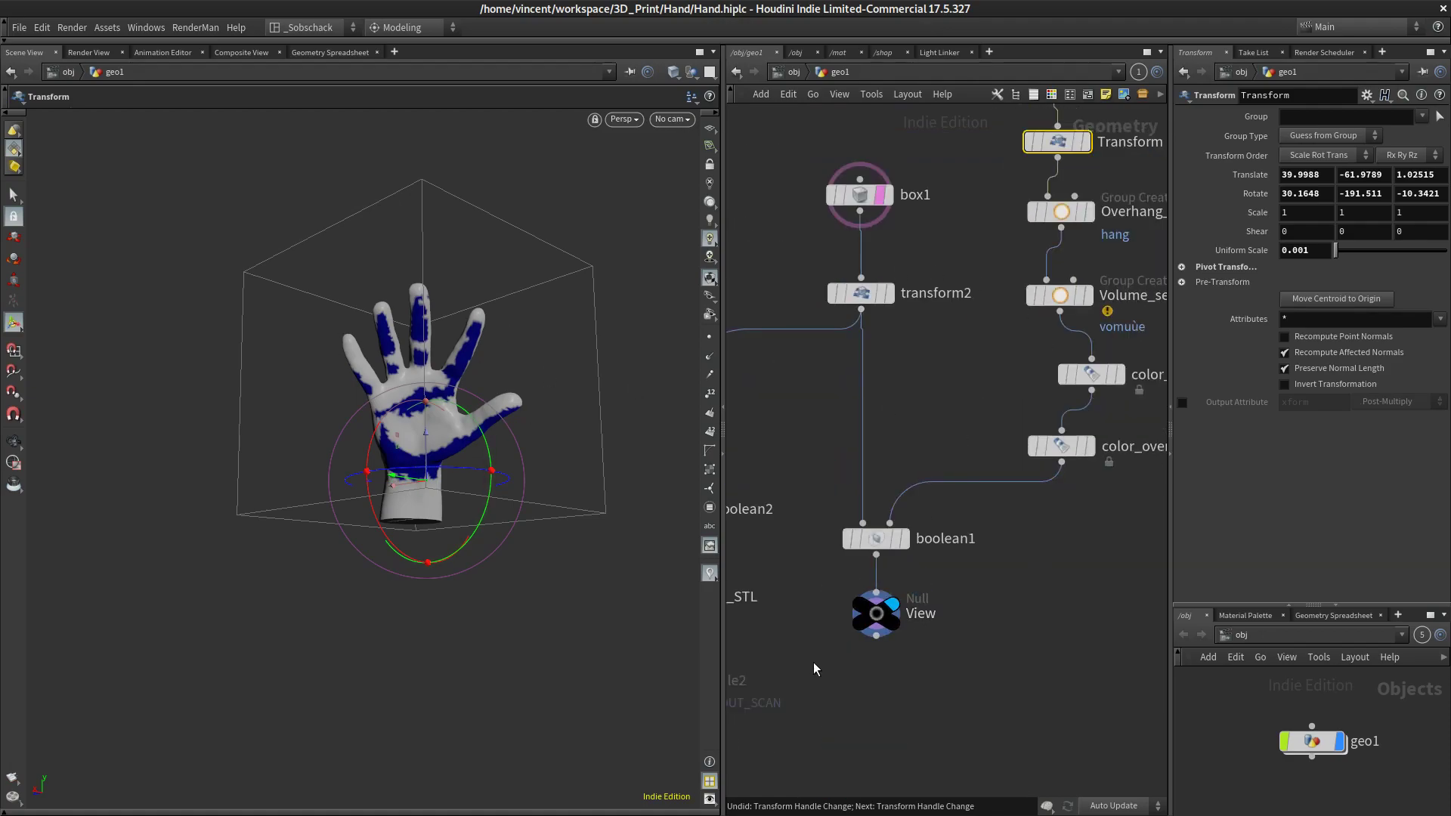
drag(876, 614, 870, 628)
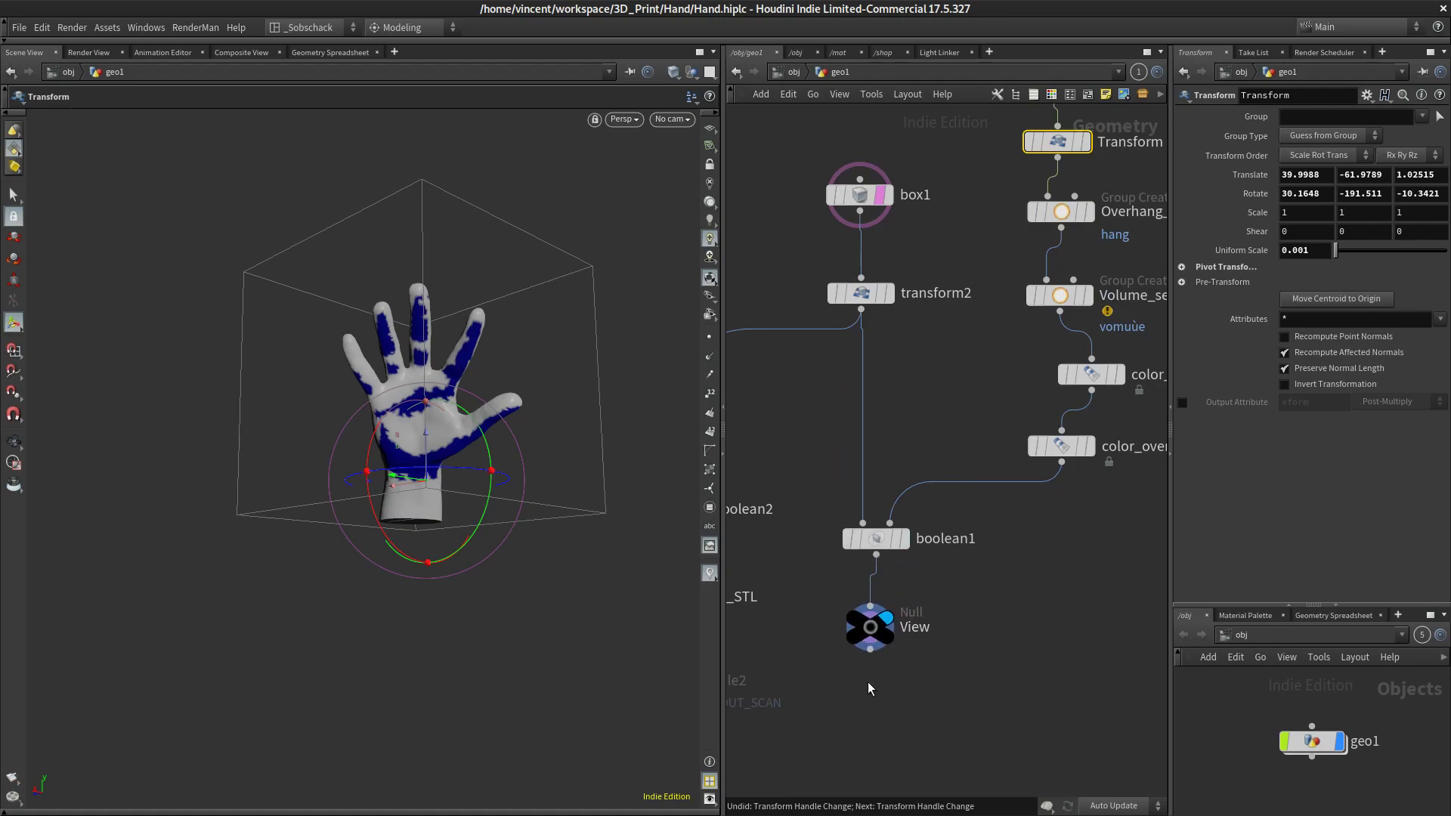
Examine the export branch of the network, from Transform1 through boolean2 and OUT_STL to the bypassed file2 node.
scroll(925, 646, down, 3)
middle_drag(859, 539, 935, 514)
middle_drag(1072, 361, 966, 463)
middle_drag(871, 551, 947, 502)
scroll(816, 690, up, 2)
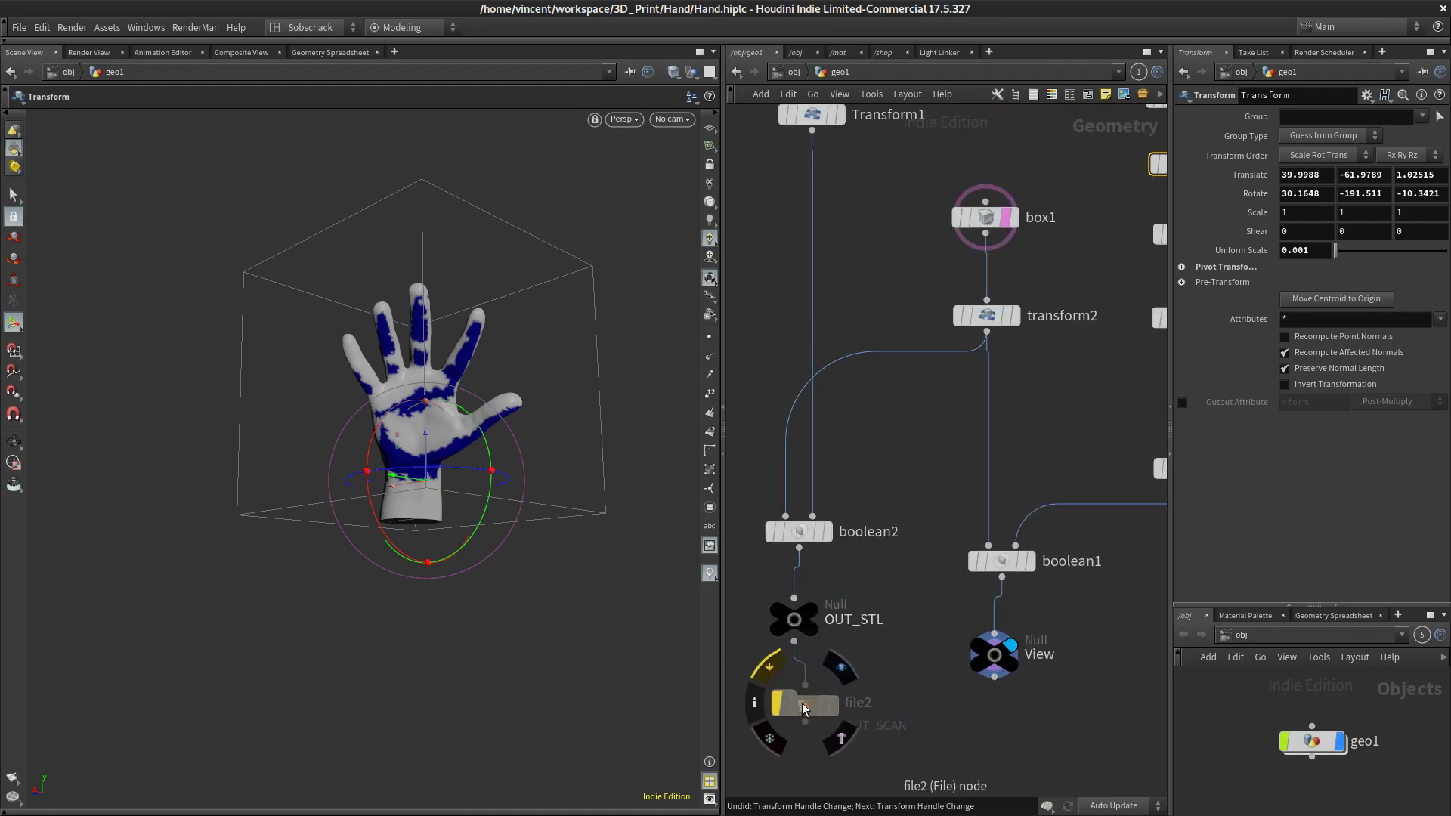
mouse_move(849, 713)
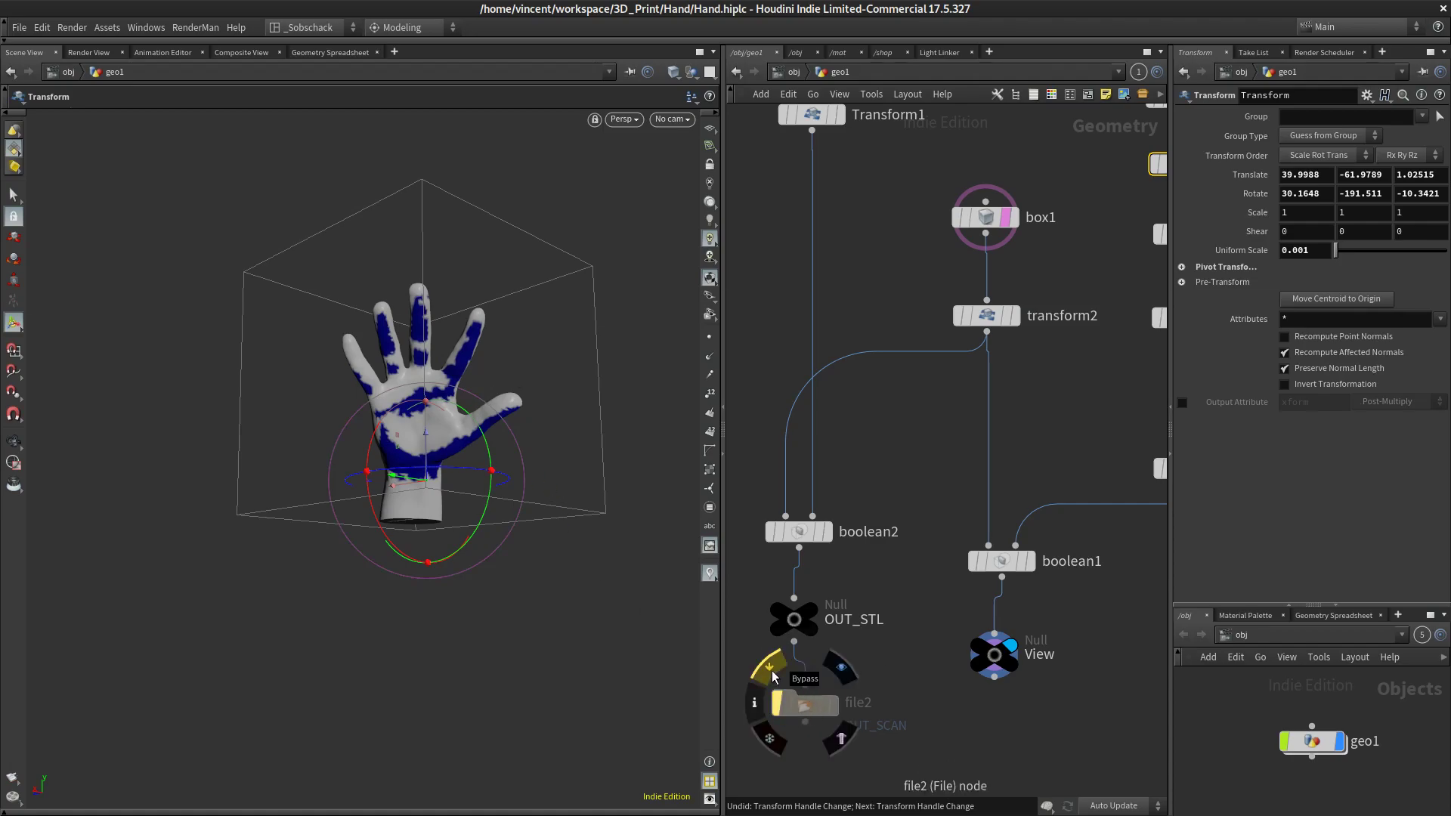
click(772, 675)
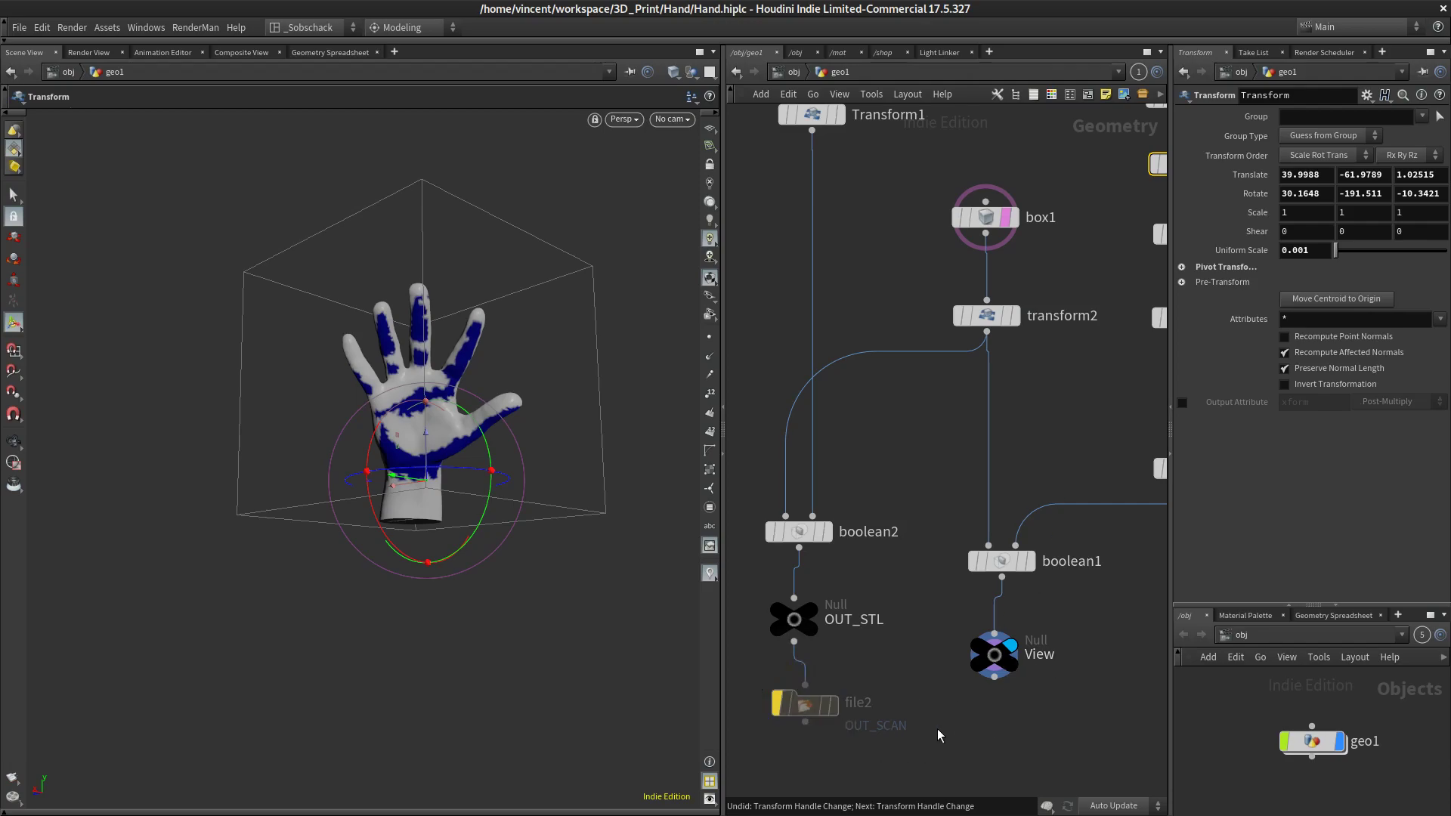
scroll(862, 428, down, 2)
middle_drag(923, 449, 881, 551)
scroll(945, 511, down, 1)
middle_drag(951, 510, 963, 540)
scroll(963, 540, up, 1)
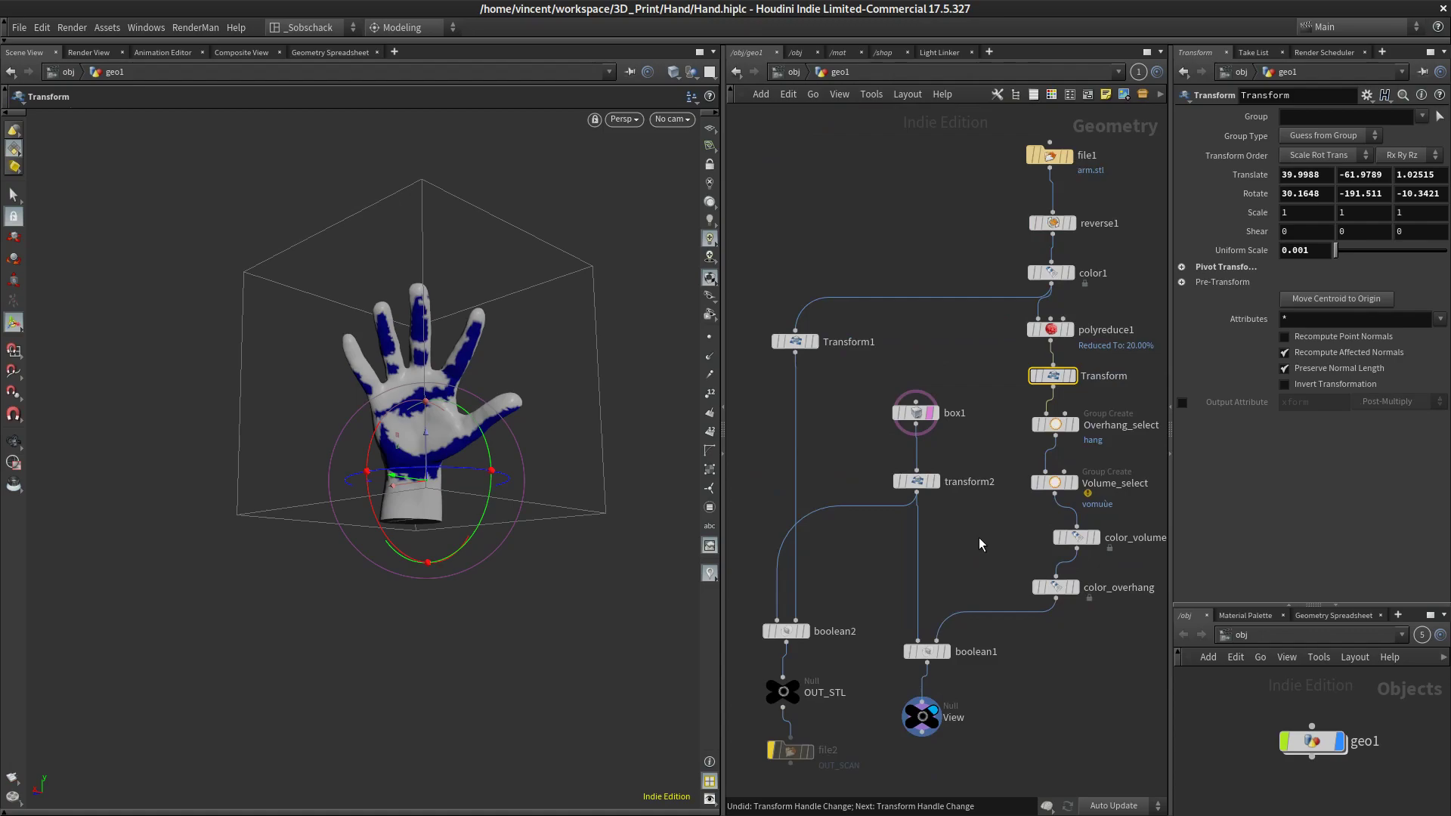